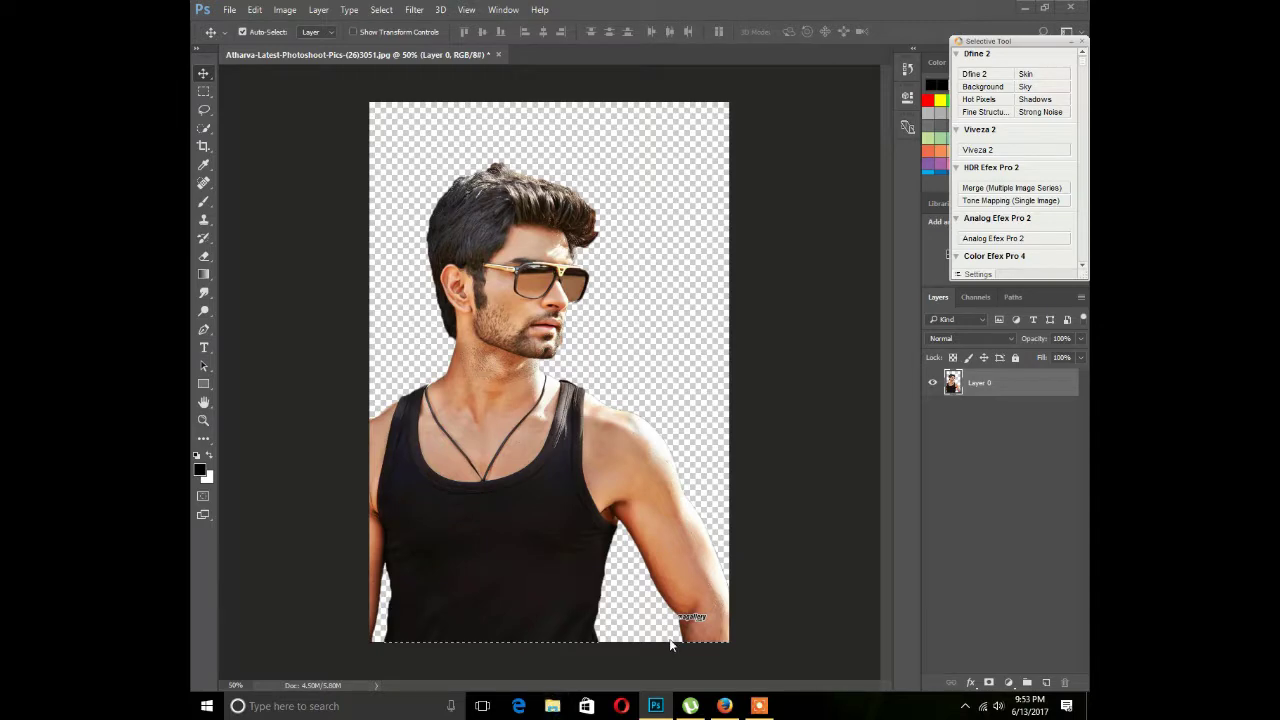
Step: Open the editing folder in Pictures and drag the maxresdefault car image toward Photoshop
{"action": "left_click", "coordinate": [552, 706]}
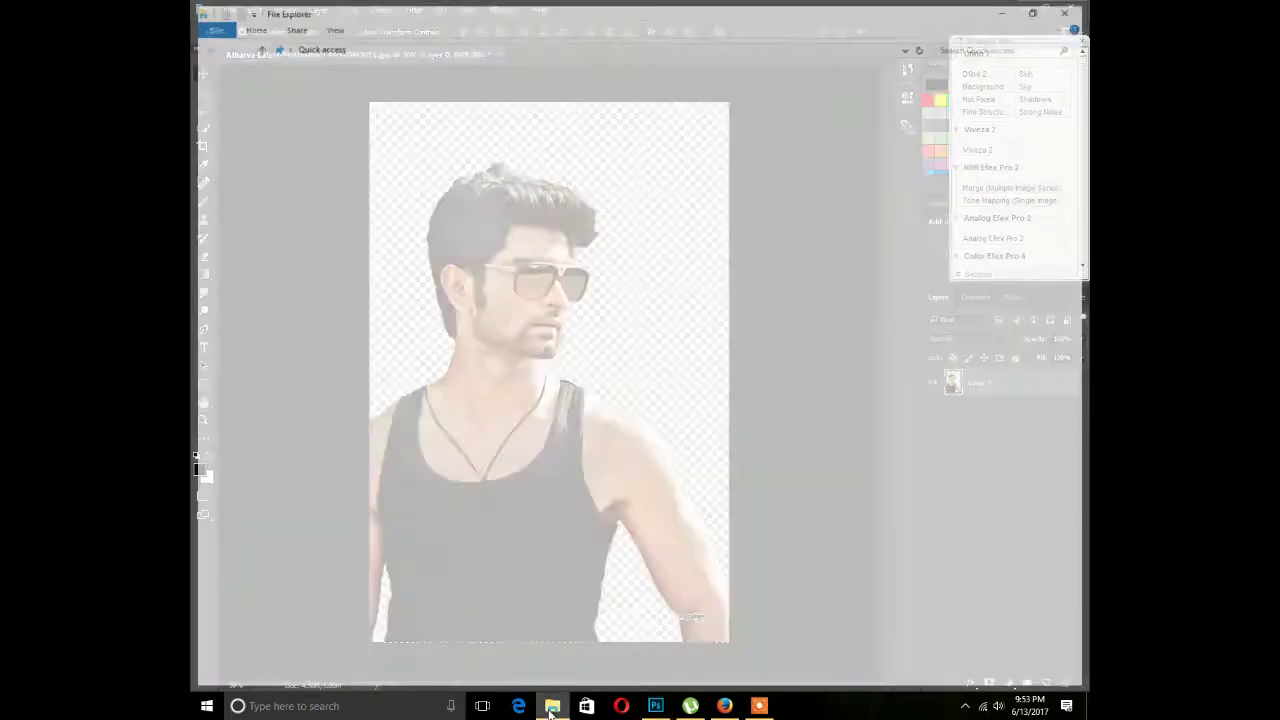
{"action": "left_click", "coordinate": [268, 275]}
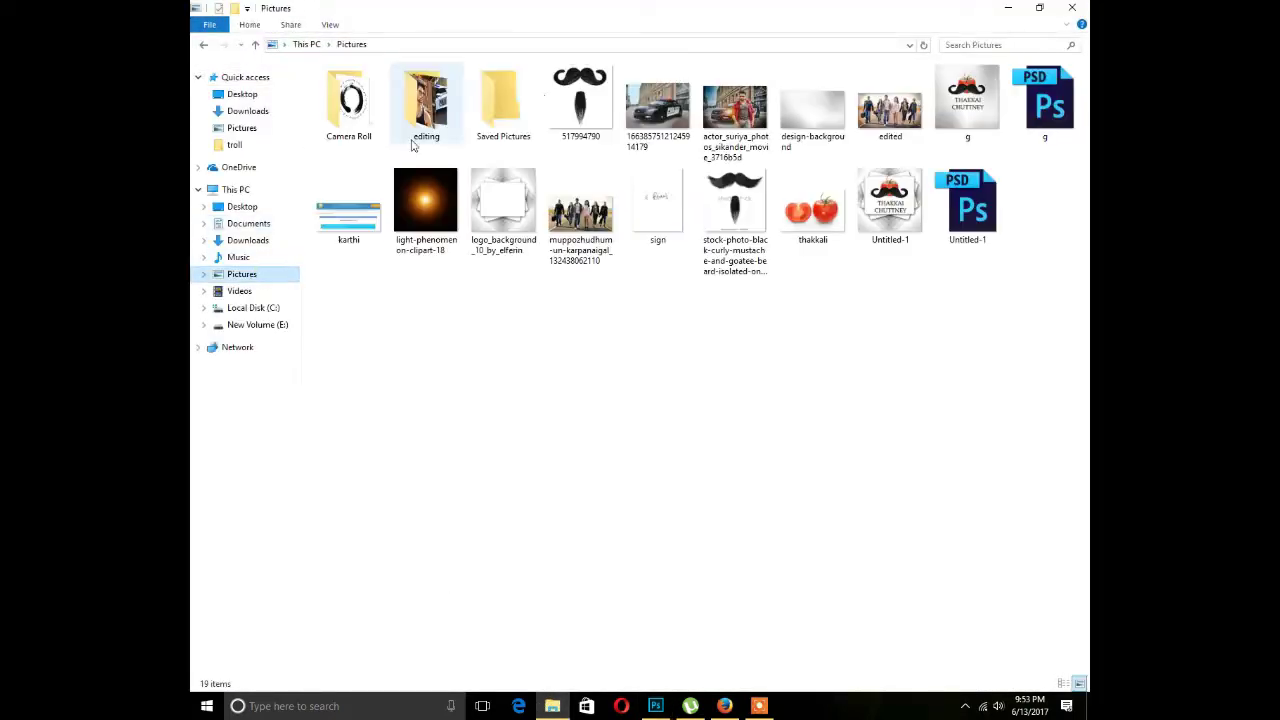
{"action": "left_click", "coordinate": [450, 115]}
{"action": "double_click", "coordinate": [450, 115]}
{"action": "left_click_drag", "start_coordinate": [455, 112], "coordinate": [697, 693]}
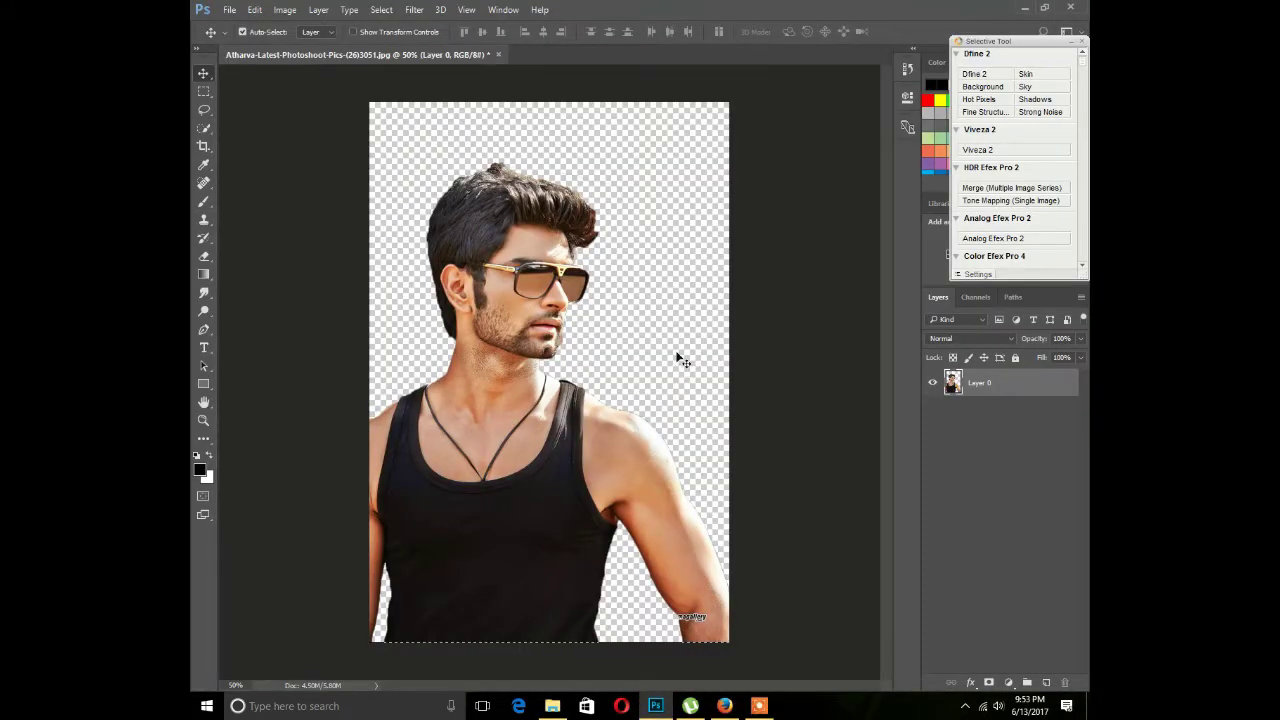
Step: Place the maxresdefault car image on the portrait canvas, scaled up to cover it
{"action": "left_click_drag", "start_coordinate": [697, 693], "coordinate": [676, 352]}
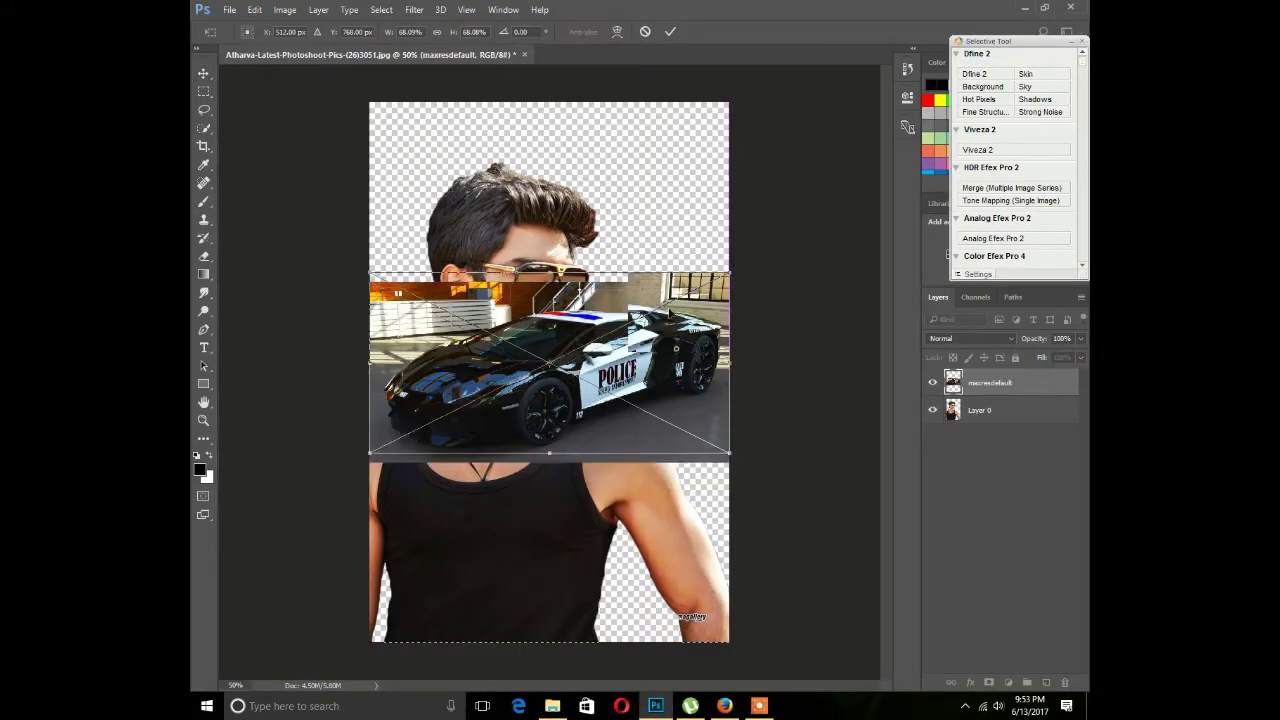
{"action": "left_click_drag", "start_coordinate": [660, 430], "coordinate": [657, 219]}
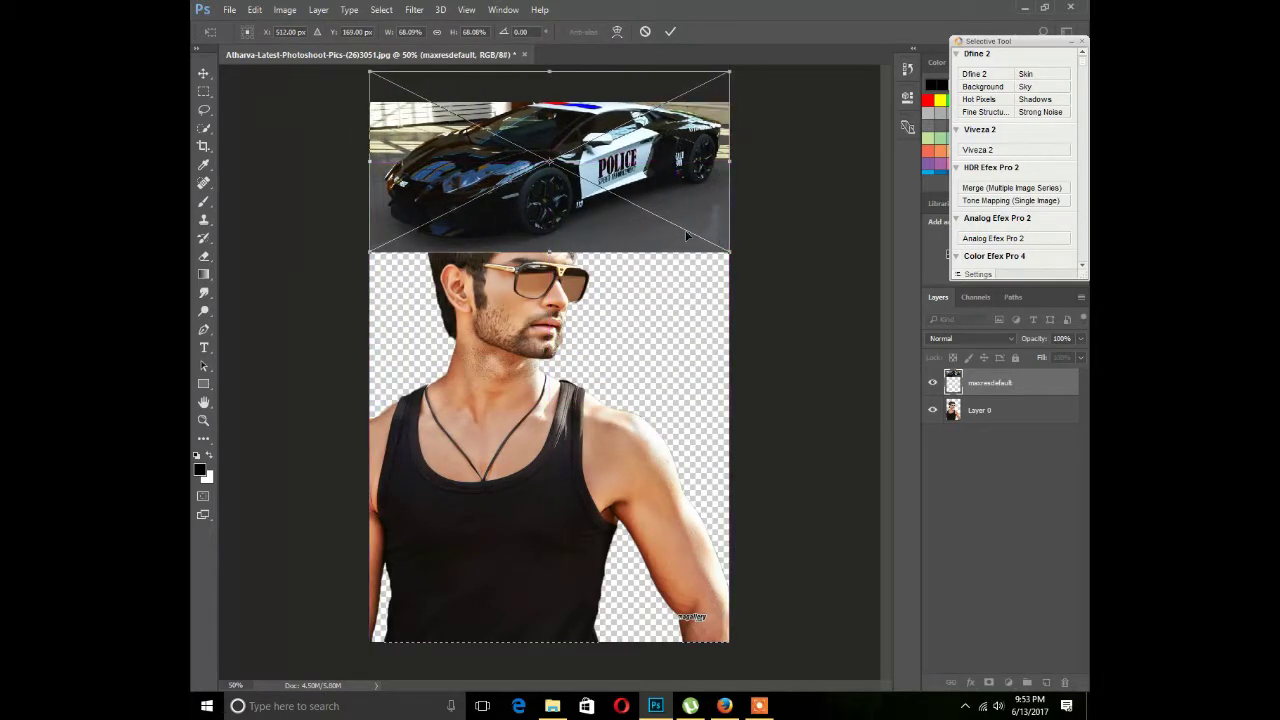
{"action": "mouse_move", "coordinate": [726, 249]}
{"action": "left_mouse_down"}
{"action": "mouse_move", "coordinate": [884, 626]}
{"action": "mouse_move", "coordinate": [1085, 657]}
{"action": "mouse_move", "coordinate": [1080, 645]}
{"action": "left_mouse_up"}
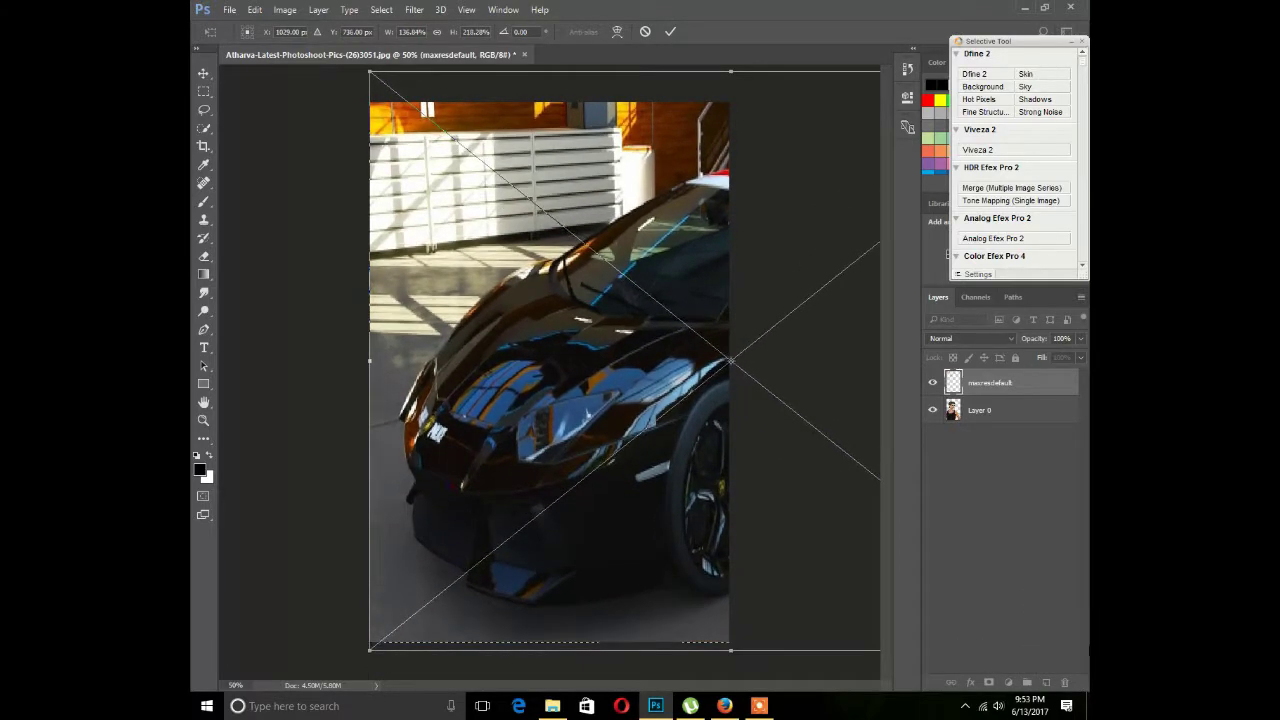
{"action": "left_click", "coordinate": [670, 31]}
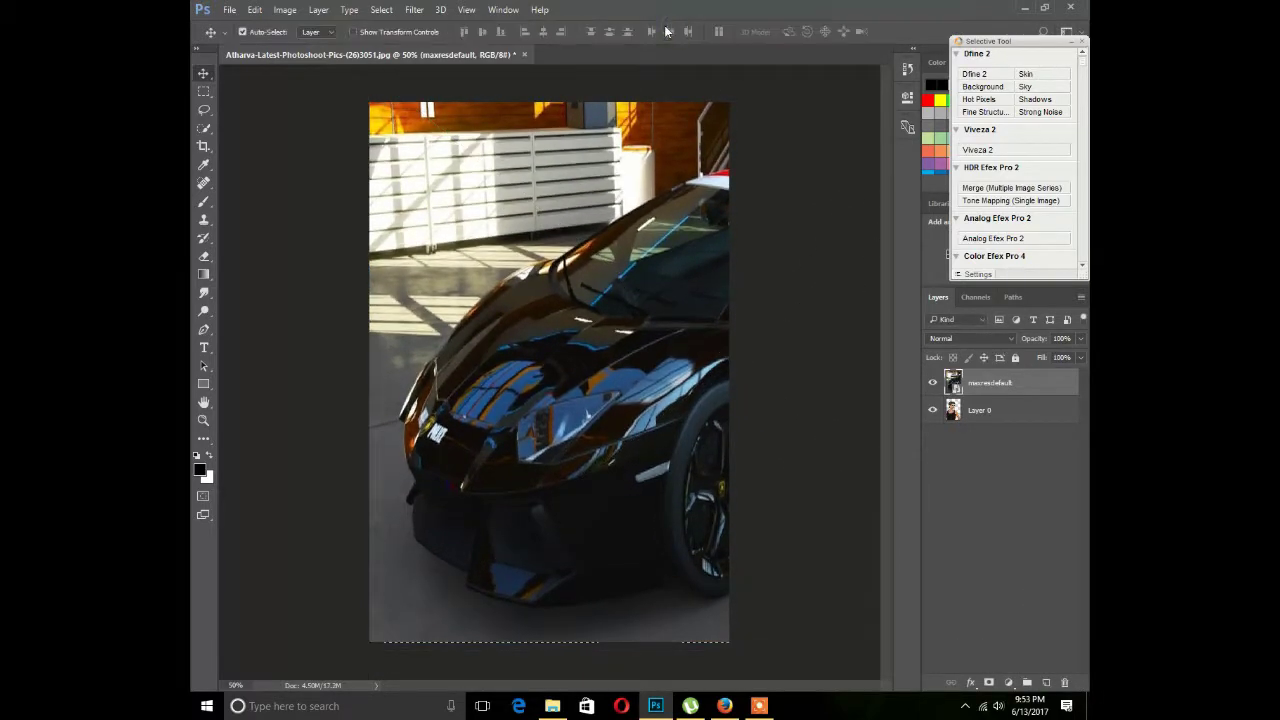
Step: Reposition the car image and move its layer below the man's Layer 0
{"action": "left_click_drag", "start_coordinate": [705, 465], "coordinate": [581, 500]}
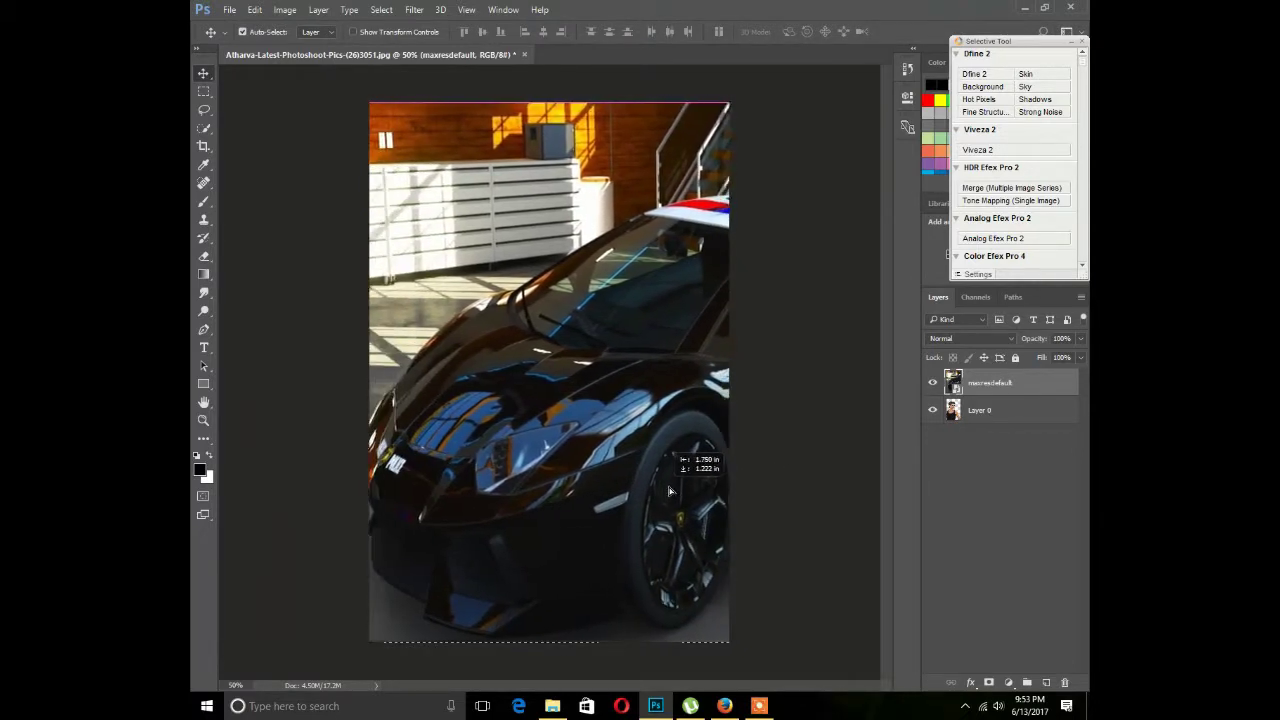
{"action": "mouse_move", "coordinate": [581, 500]}
{"action": "left_mouse_down"}
{"action": "mouse_move", "coordinate": [704, 490]}
{"action": "mouse_move", "coordinate": [714, 434]}
{"action": "left_mouse_up"}
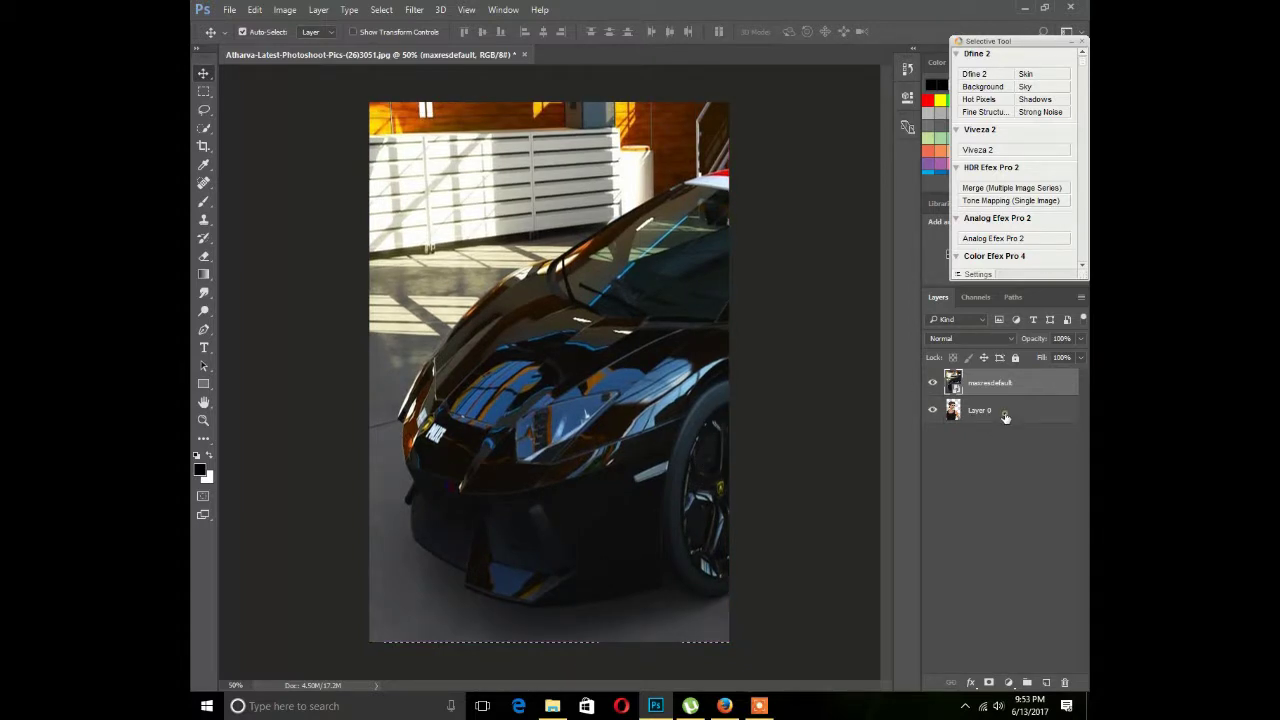
{"action": "left_click_drag", "start_coordinate": [1000, 383], "coordinate": [1021, 462]}
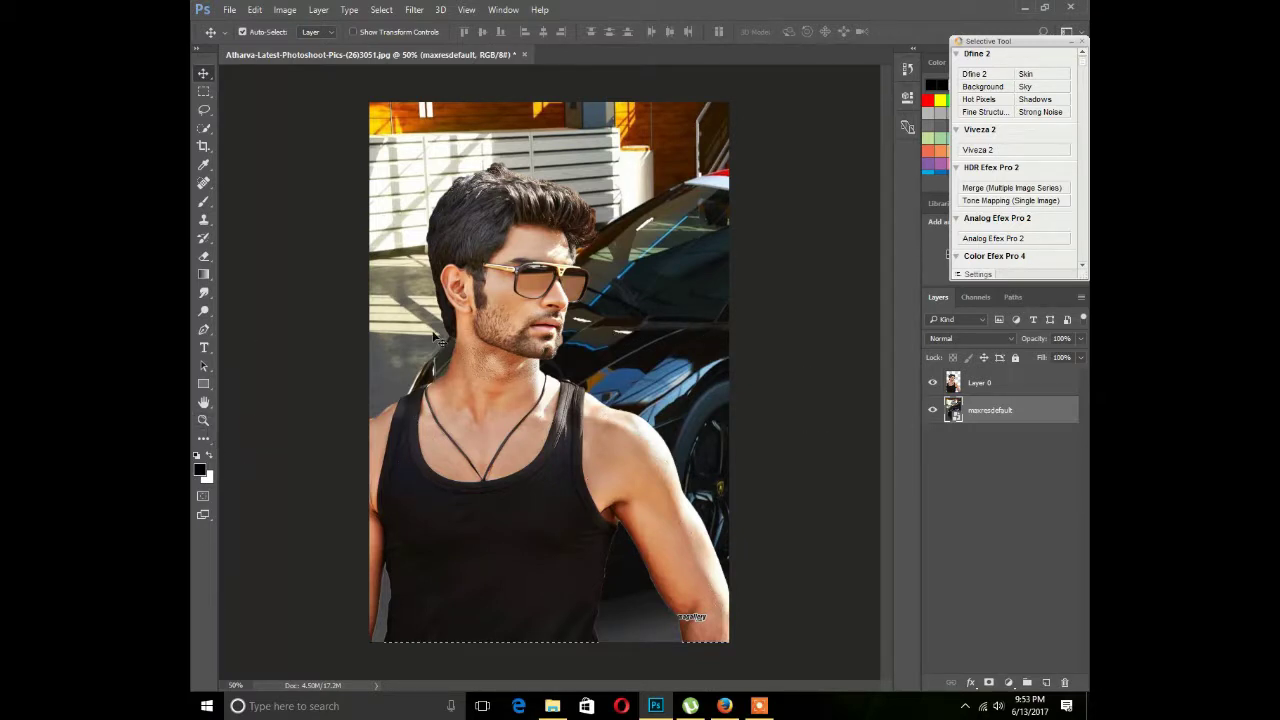
Step: Zoom into the jaw and try the Eraser, rasterizing the car layer and undoing the stray stroke
{"action": "left_click", "coordinate": [203, 420]}
{"action": "mouse_move", "coordinate": [424, 113]}
{"action": "left_mouse_down"}
{"action": "mouse_move", "coordinate": [557, 337]}
{"action": "mouse_move", "coordinate": [547, 349]}
{"action": "left_mouse_up"}
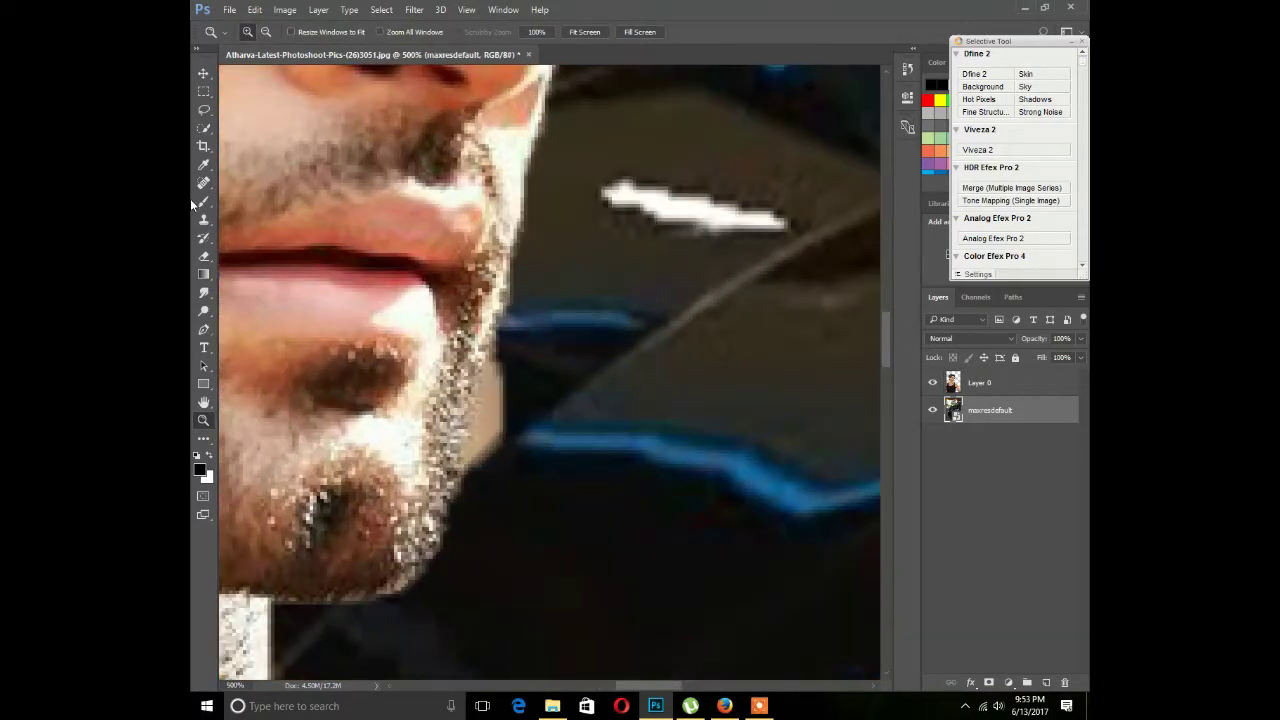
{"action": "left_click", "coordinate": [203, 256]}
{"action": "left_click", "coordinate": [444, 342]}
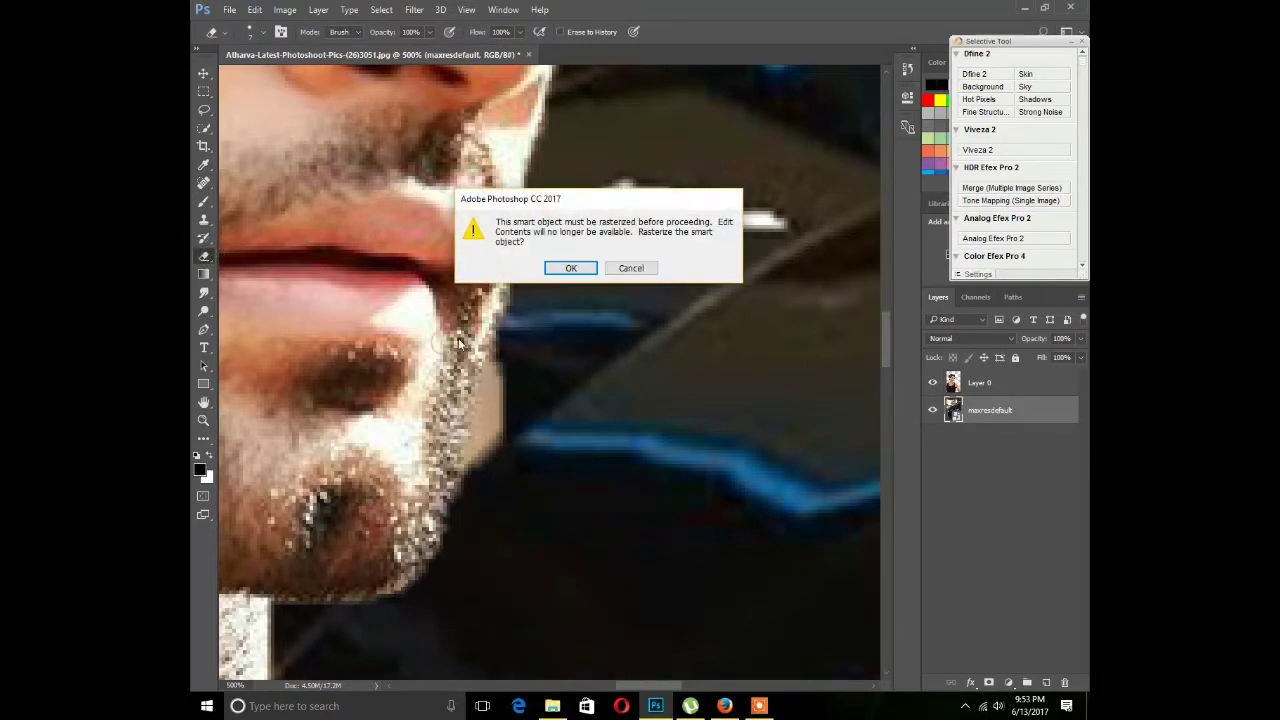
{"action": "left_click", "coordinate": [571, 266]}
{"action": "mouse_move", "coordinate": [508, 382]}
{"action": "left_mouse_down"}
{"action": "mouse_move", "coordinate": [518, 343]}
{"action": "mouse_move", "coordinate": [490, 428]}
{"action": "left_mouse_up"}
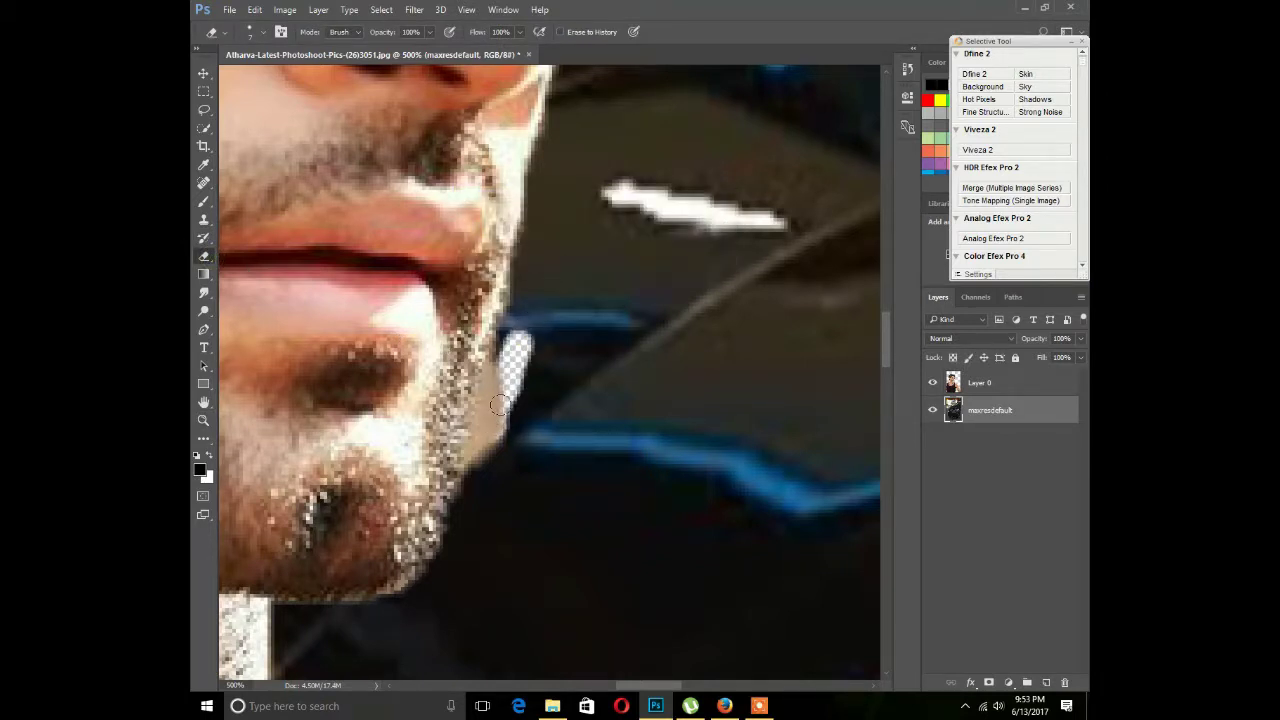
{"action": "key", "text": "ctrl+z"}
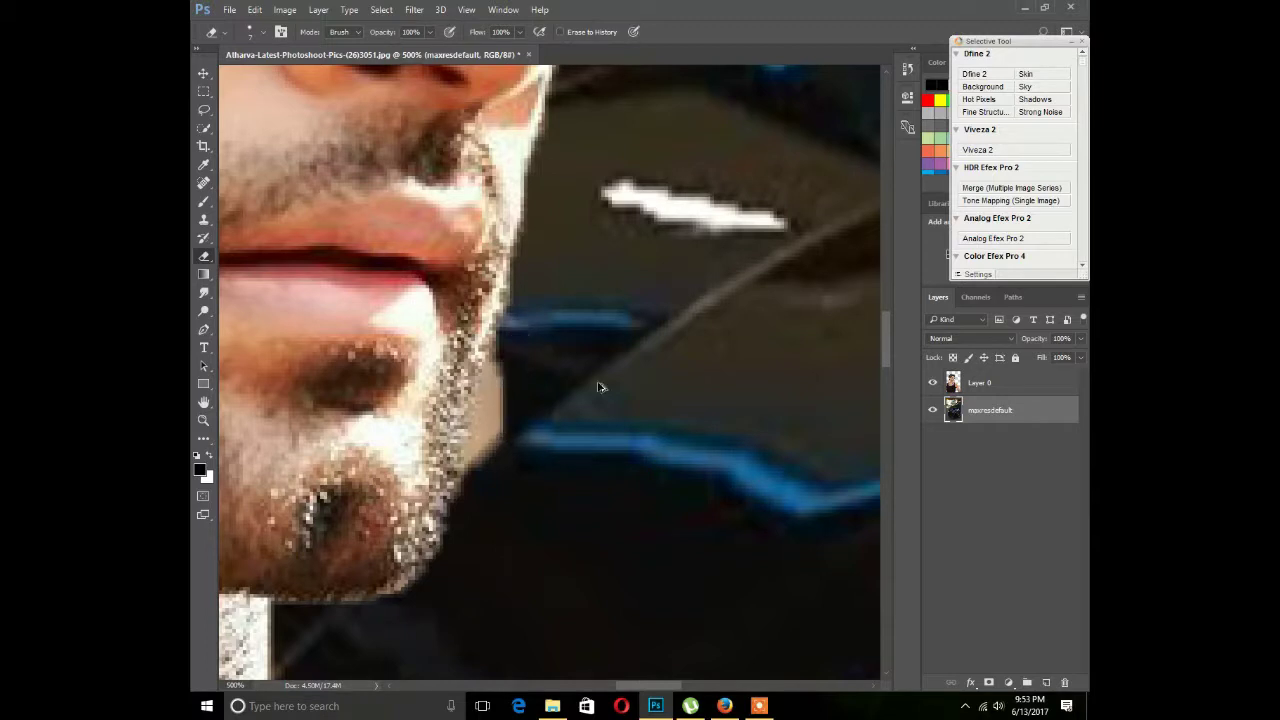
Step: Erase the light fringe along the jaw and chin on Layer 0, then fit on screen
{"action": "left_click", "coordinate": [978, 383]}
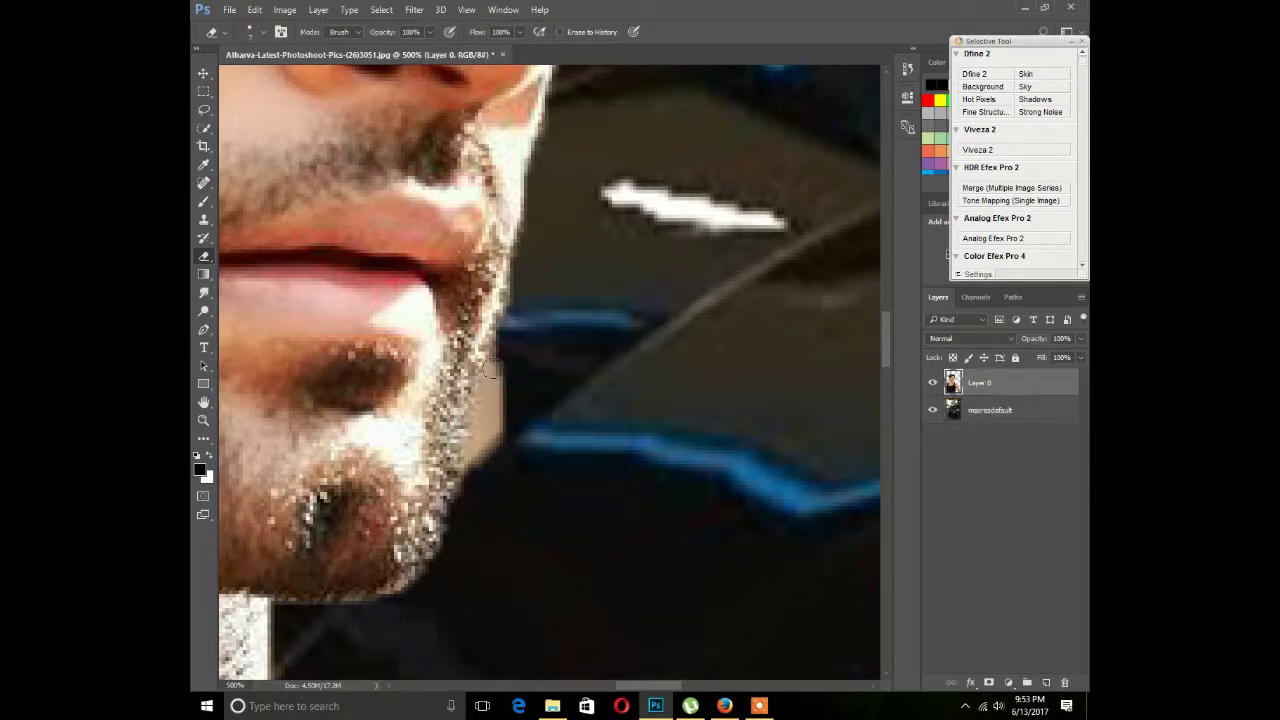
{"action": "mouse_move", "coordinate": [496, 410]}
{"action": "left_mouse_down"}
{"action": "mouse_move", "coordinate": [494, 369]}
{"action": "mouse_move", "coordinate": [482, 468]}
{"action": "mouse_move", "coordinate": [488, 368]}
{"action": "mouse_move", "coordinate": [528, 223]}
{"action": "left_mouse_up"}
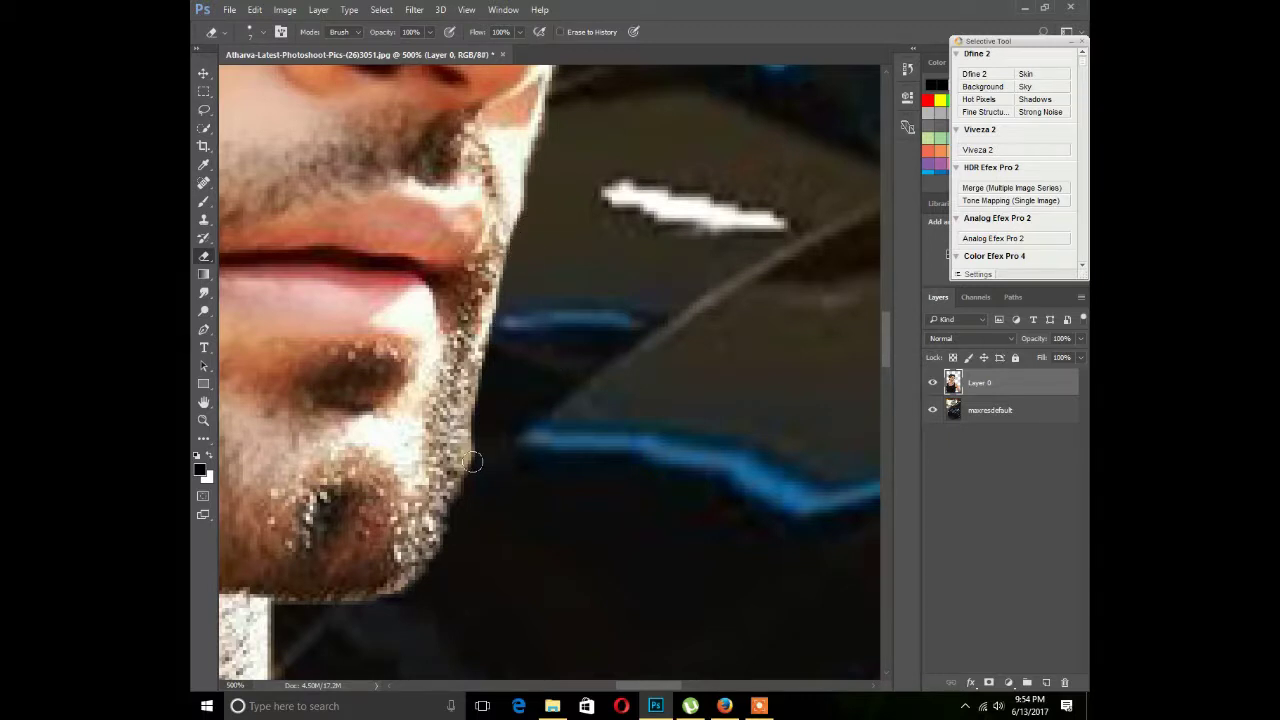
{"action": "left_click_drag", "start_coordinate": [472, 452], "coordinate": [486, 429]}
{"action": "left_click", "coordinate": [203, 420]}
{"action": "right_click", "coordinate": [387, 334]}
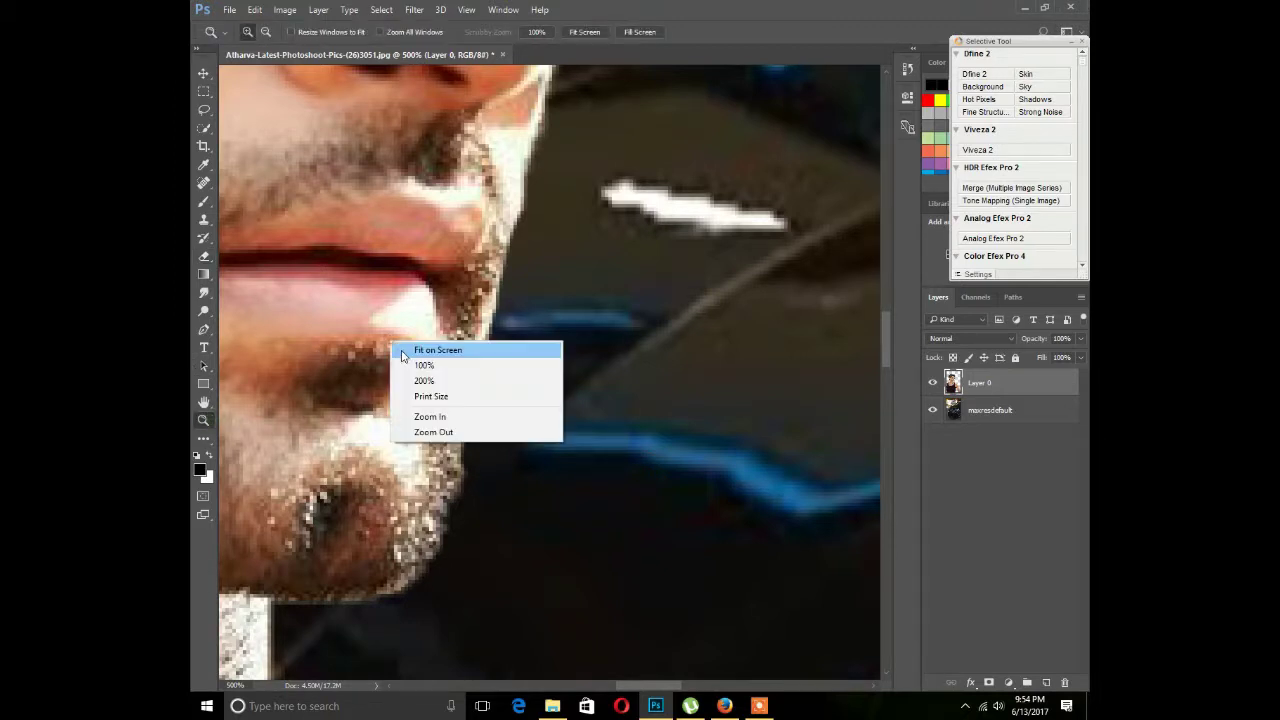
{"action": "left_click", "coordinate": [405, 350]}
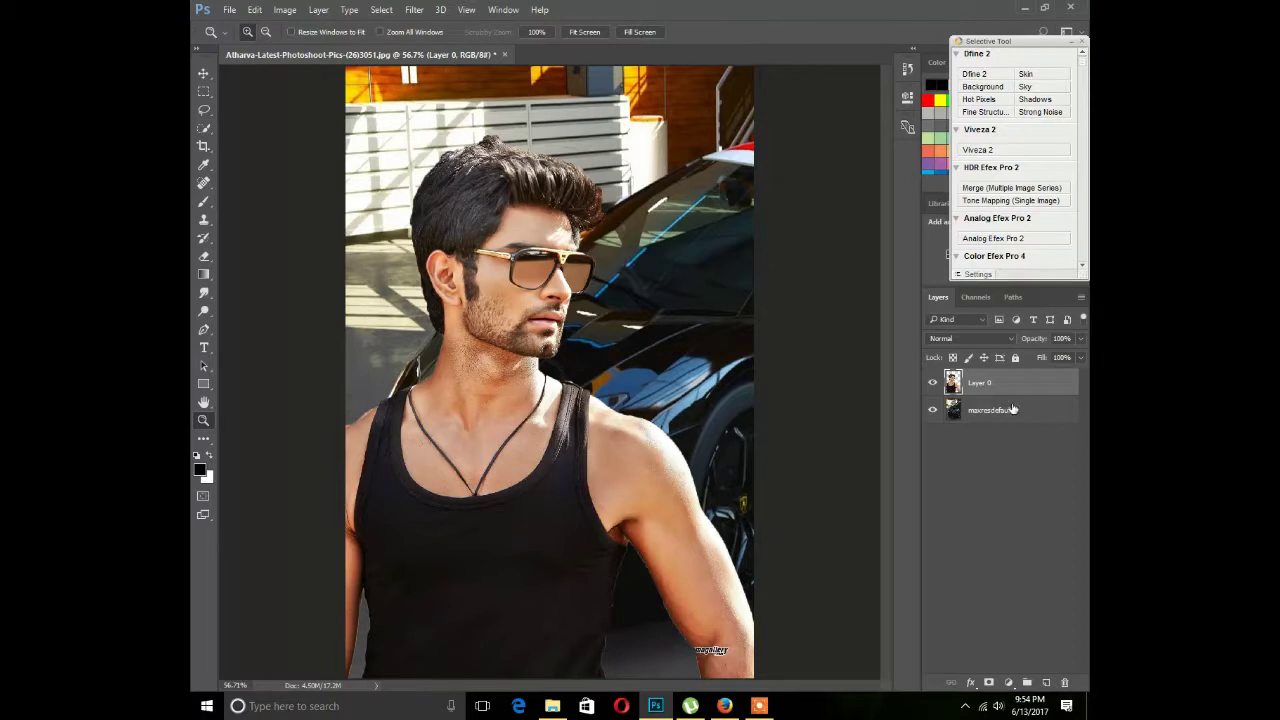
Step: Apply a Gaussian Blur of radius 4.1 pixels to the maxresdefault car layer
{"action": "left_click", "coordinate": [1013, 410]}
{"action": "left_click", "coordinate": [412, 10]}
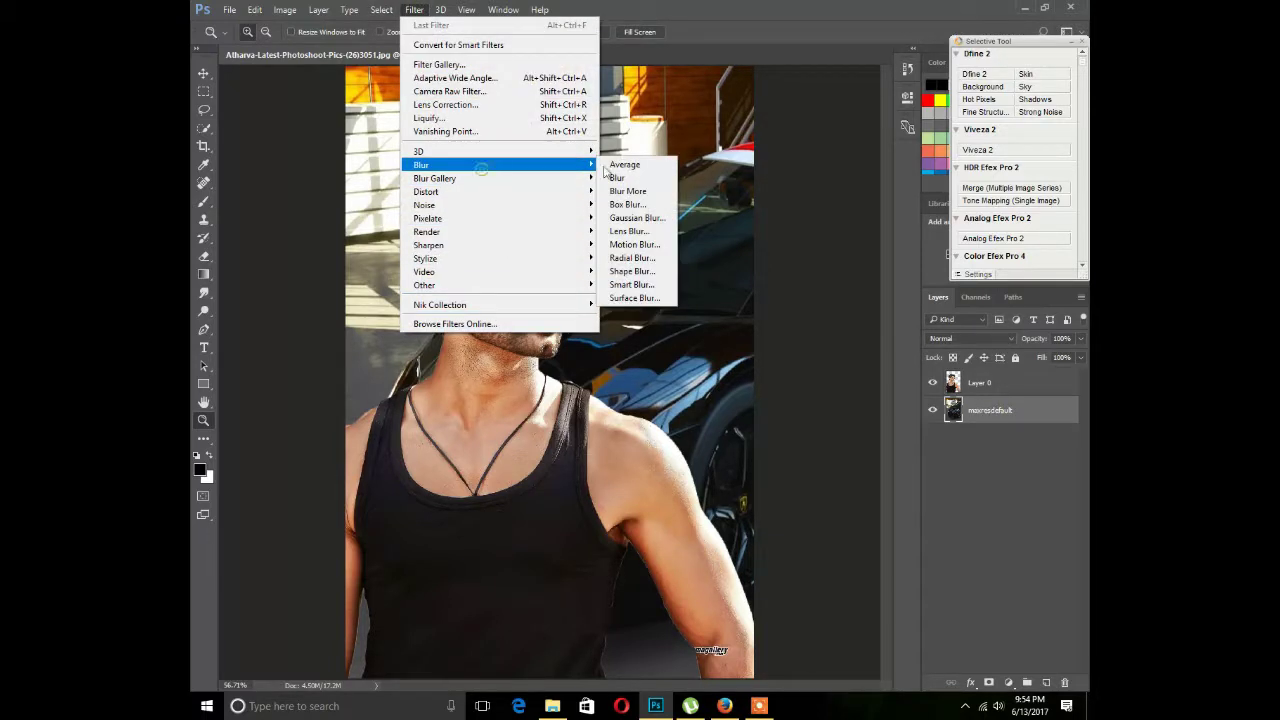
{"action": "mouse_move", "coordinate": [421, 165]}
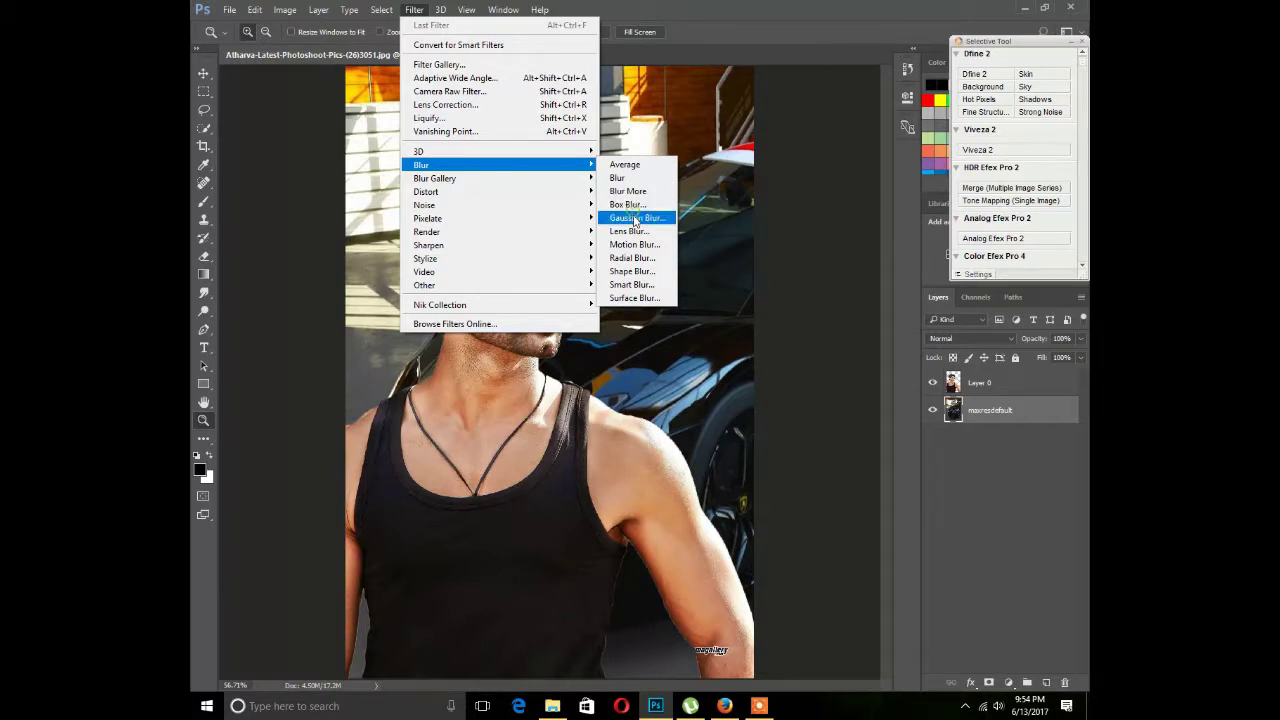
{"action": "left_click", "coordinate": [636, 218]}
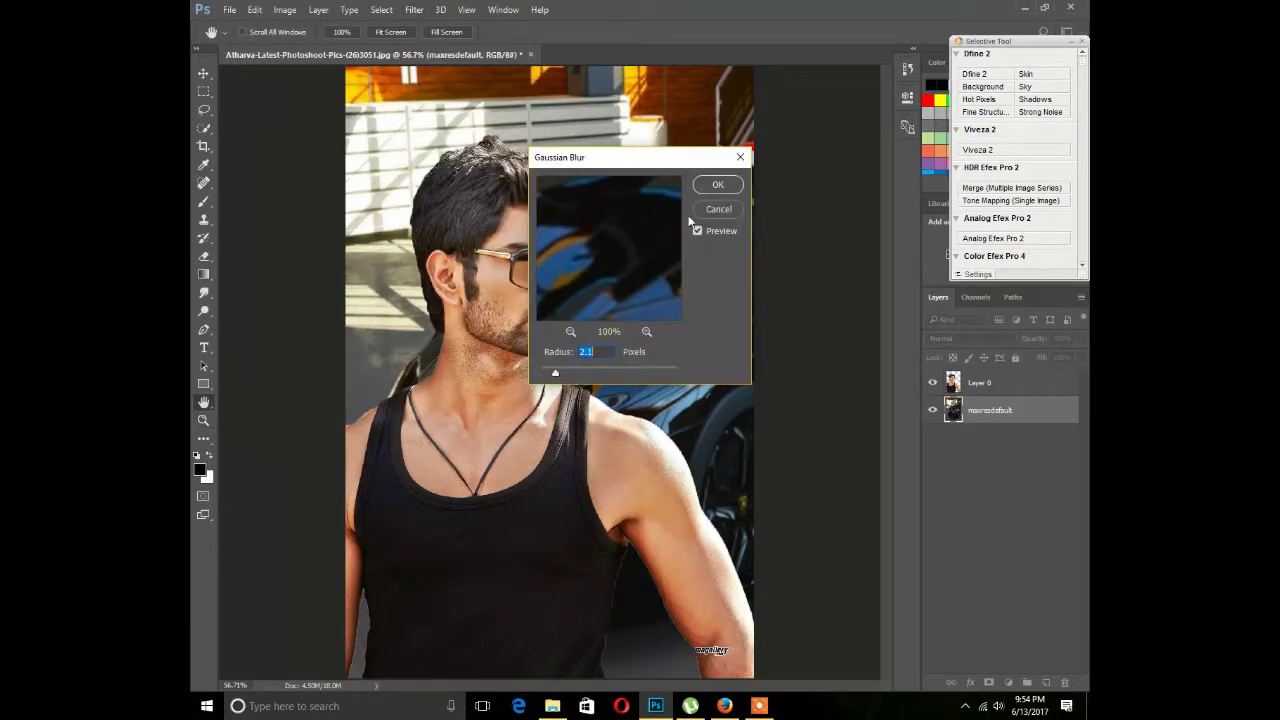
{"action": "left_click_drag", "start_coordinate": [585, 377], "coordinate": [571, 372]}
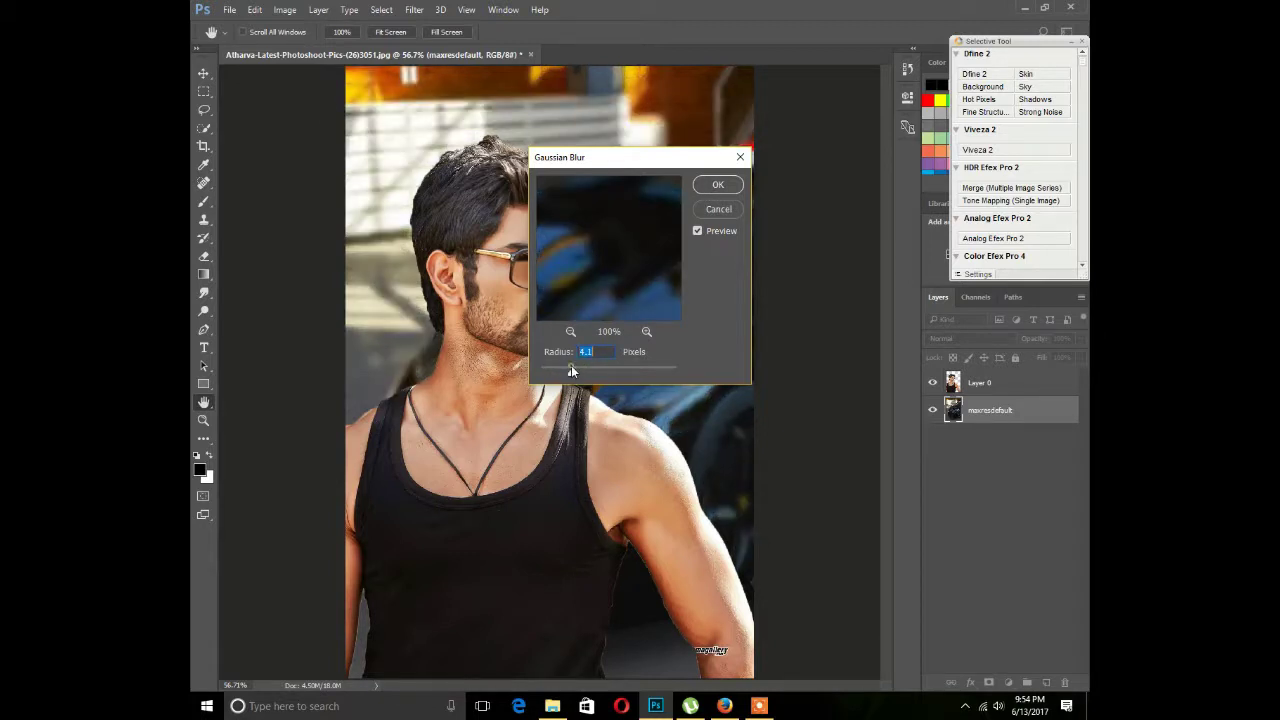
{"action": "left_click", "coordinate": [718, 184]}
{"action": "key", "text": "z"}
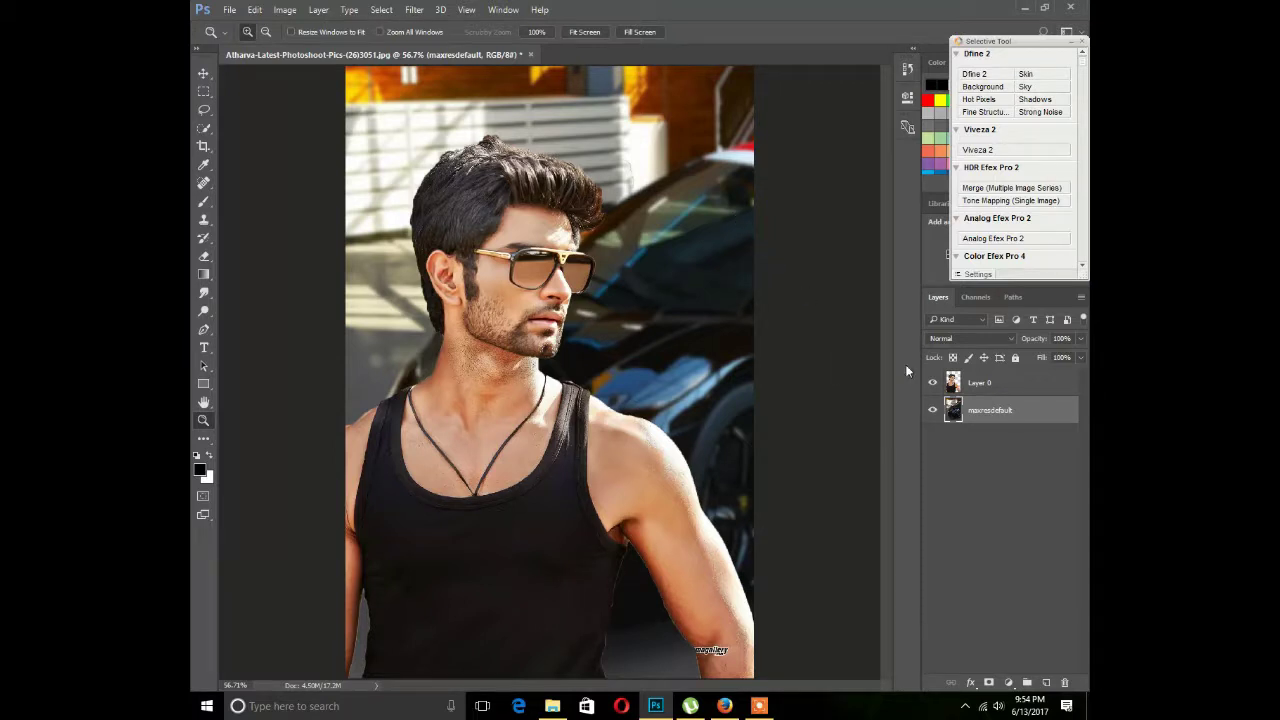
{"action": "right_click", "coordinate": [989, 403]}
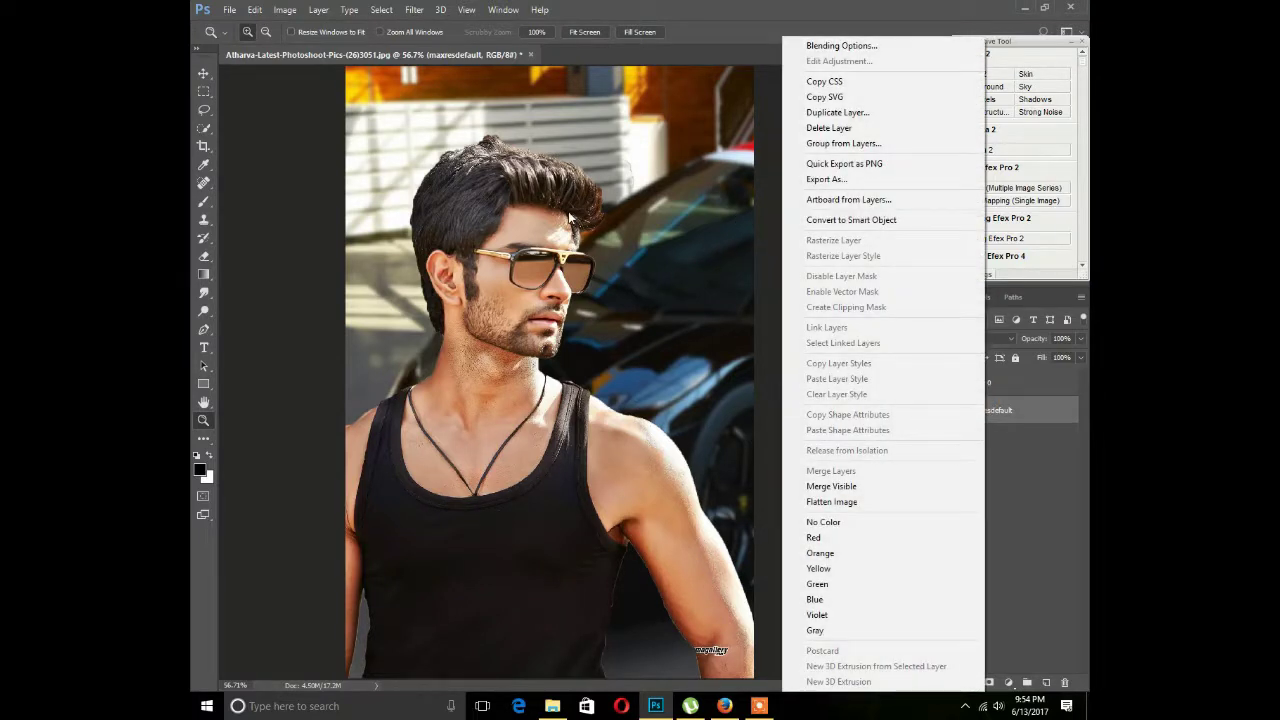
Step: Add a Curves adjustment layer with the curve bent upward to brighten the image
{"action": "left_click", "coordinate": [318, 108]}
{"action": "left_click_drag", "start_coordinate": [1007, 44], "coordinate": [750, 22]}
{"action": "left_click", "coordinate": [977, 235]}
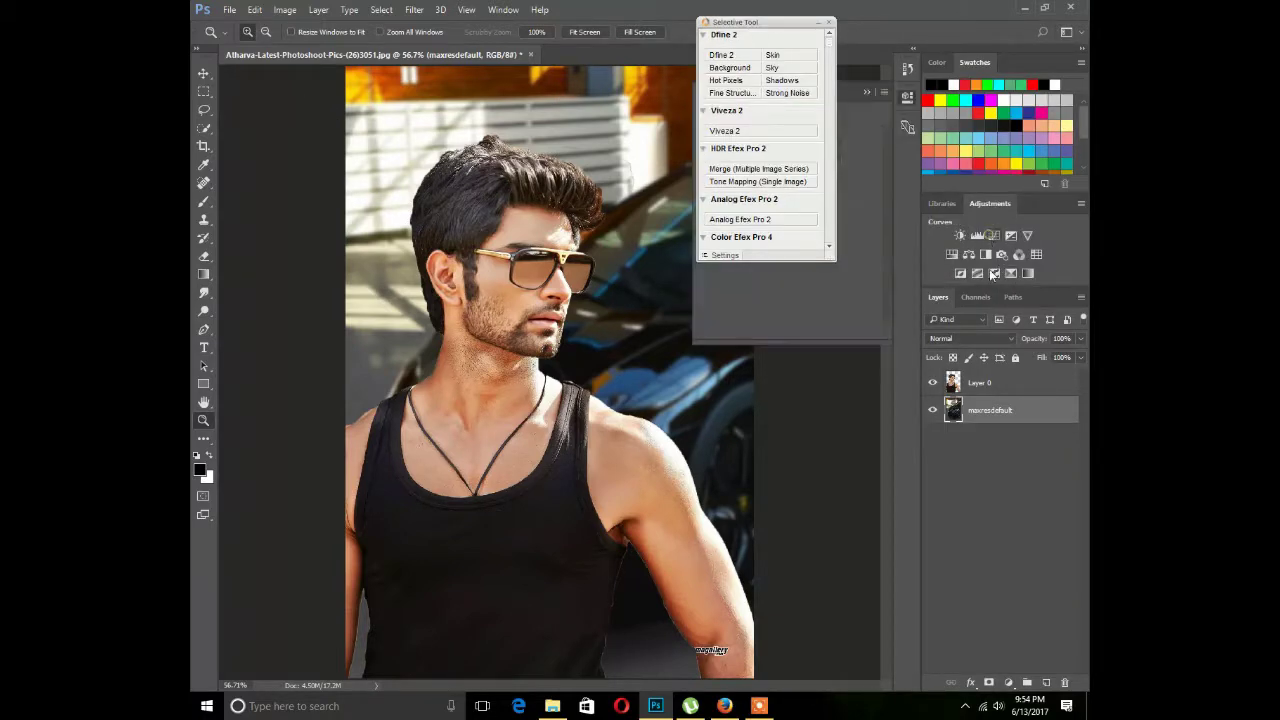
{"action": "mouse_move", "coordinate": [756, 72]}
{"action": "left_mouse_down"}
{"action": "mouse_move", "coordinate": [880, 423]}
{"action": "mouse_move", "coordinate": [880, 466]}
{"action": "left_mouse_up"}
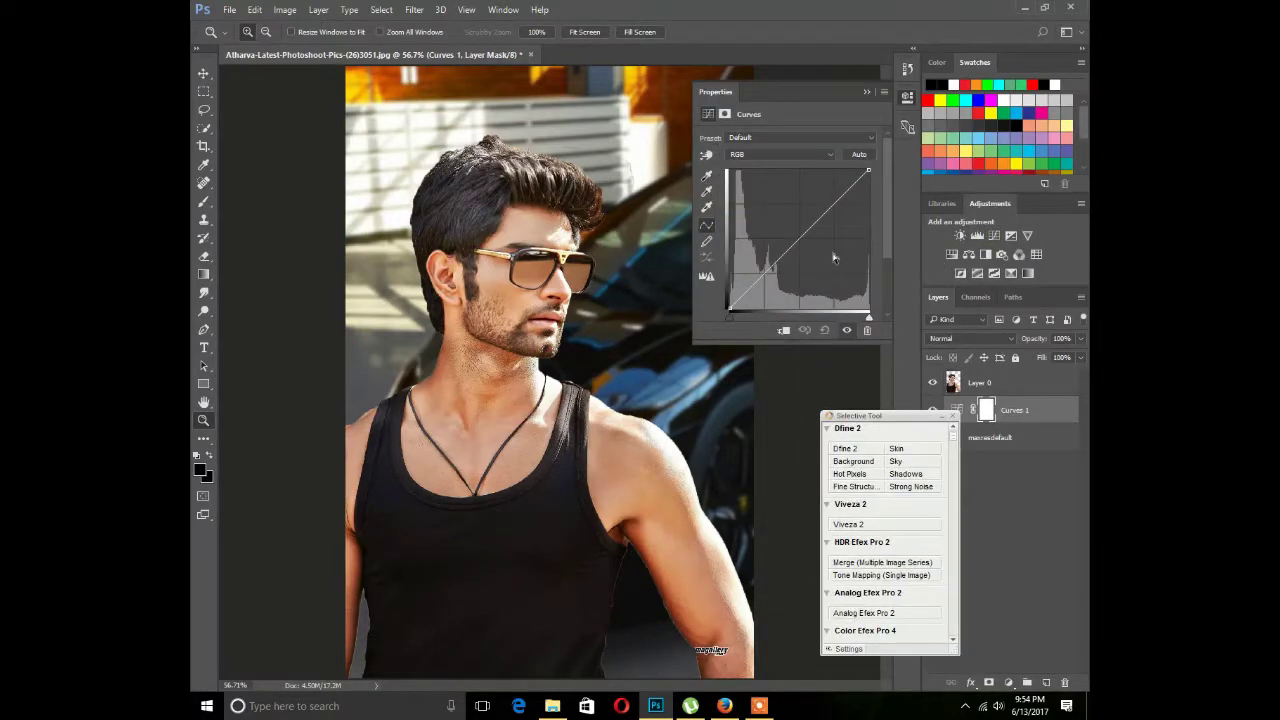
{"action": "left_click_drag", "start_coordinate": [806, 230], "coordinate": [793, 220]}
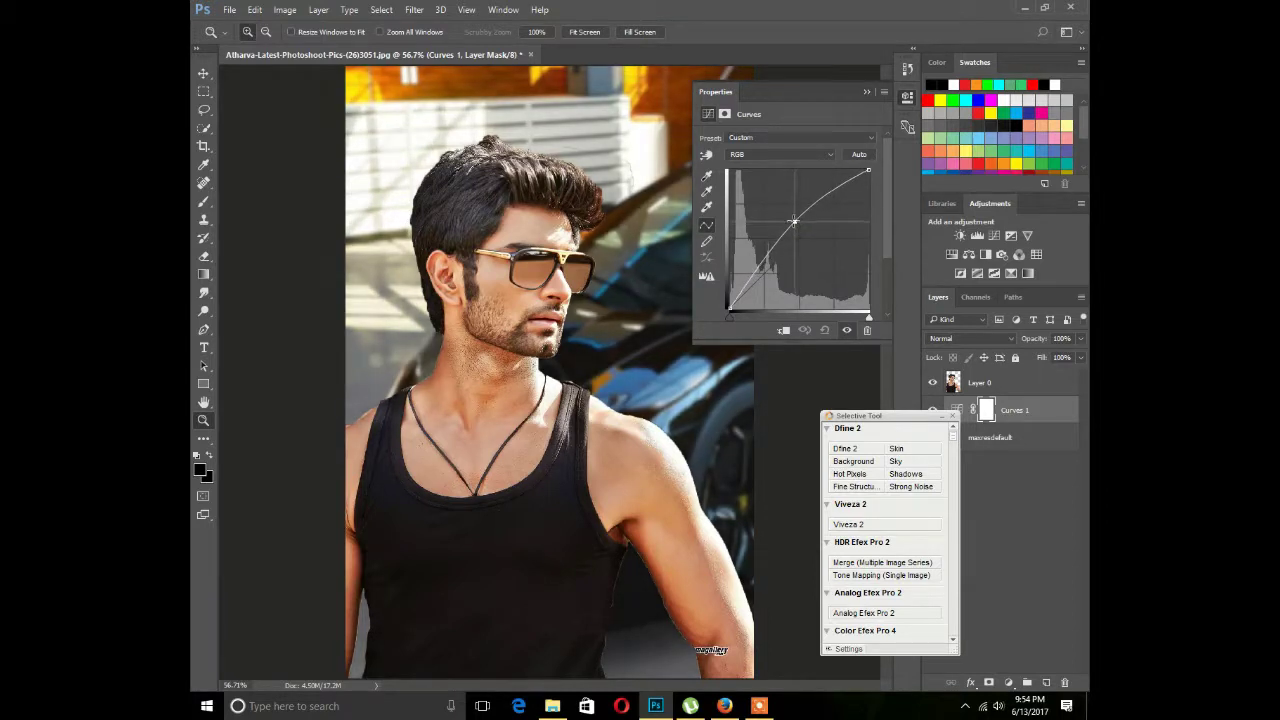
{"action": "left_click", "coordinate": [852, 372]}
{"action": "right_click", "coordinate": [646, 410]}
{"action": "left_click", "coordinate": [668, 421]}
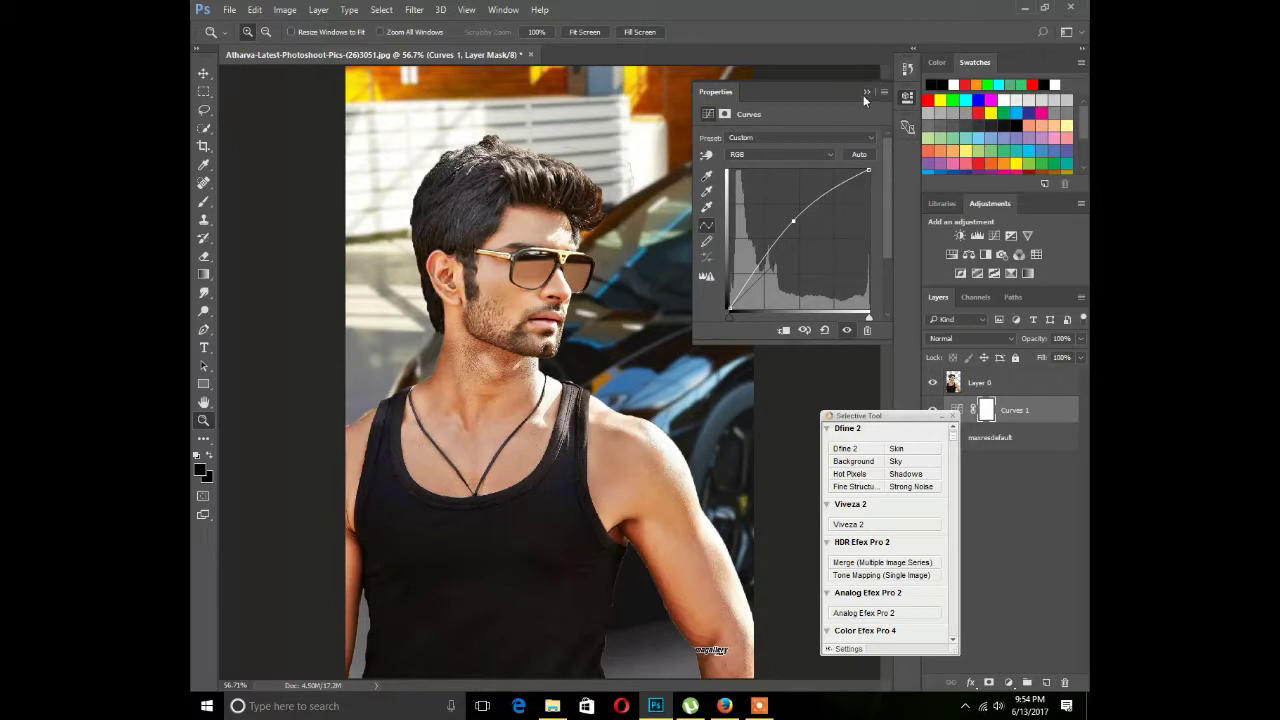
{"action": "left_click", "coordinate": [866, 92]}
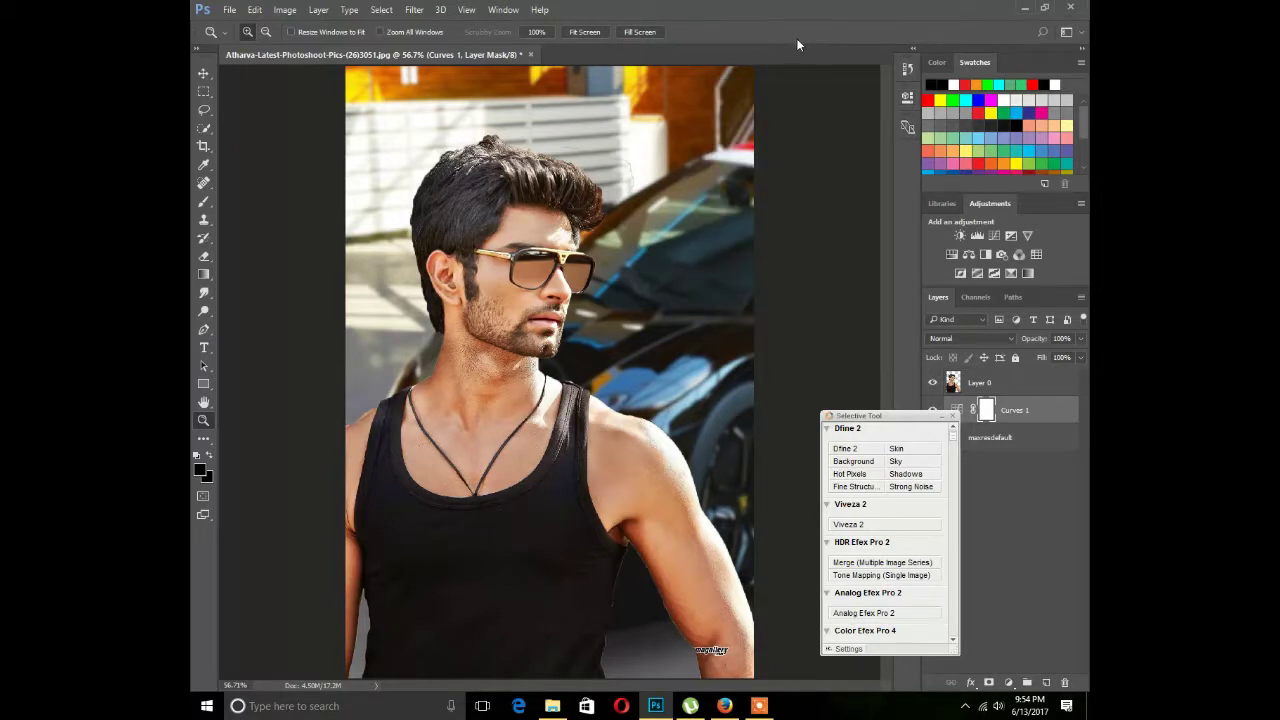
Step: Flatten all layers into a single maxresdefault layer
{"action": "left_click", "coordinate": [414, 10]}
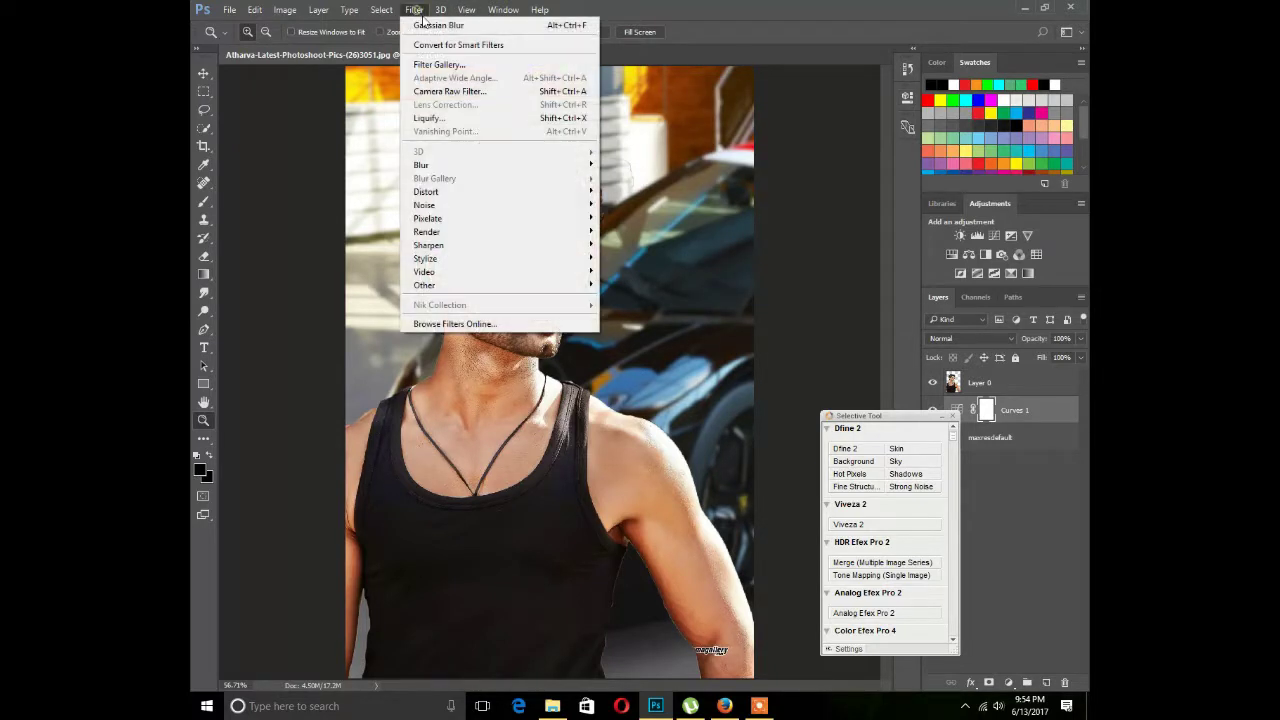
{"action": "left_click", "coordinate": [944, 415]}
{"action": "right_click", "coordinate": [1030, 445]}
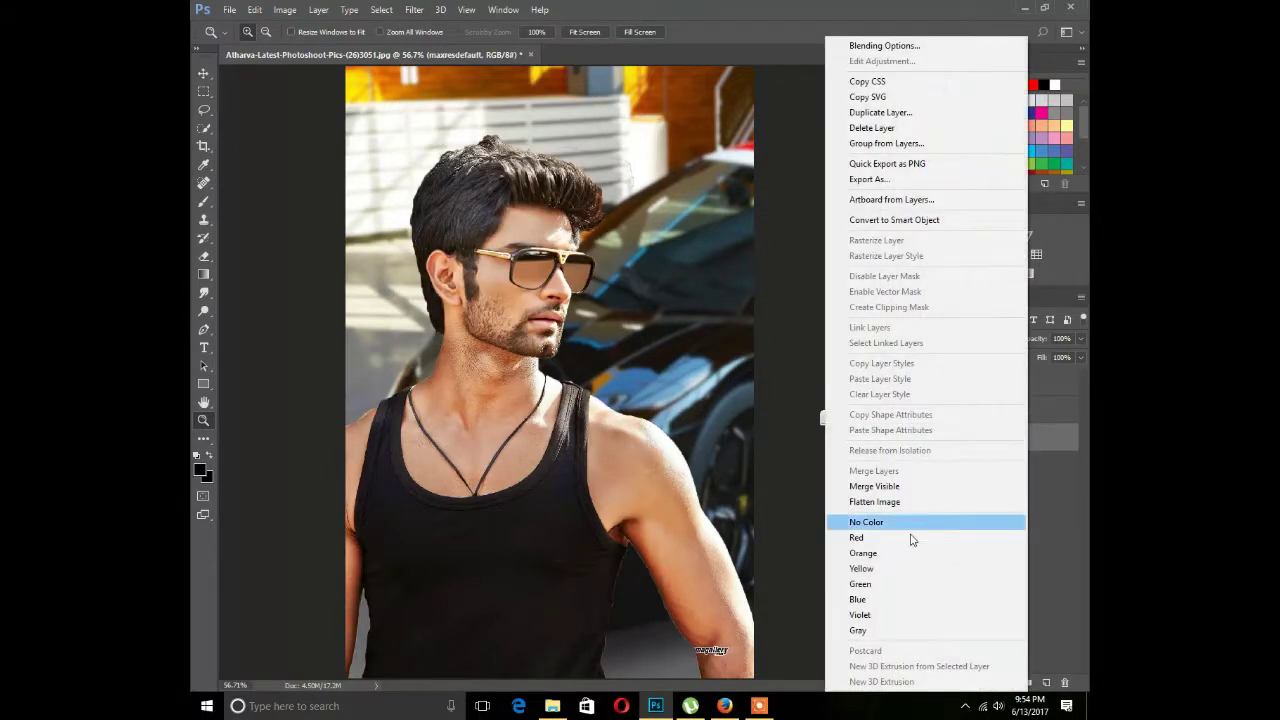
{"action": "left_click", "coordinate": [912, 498]}
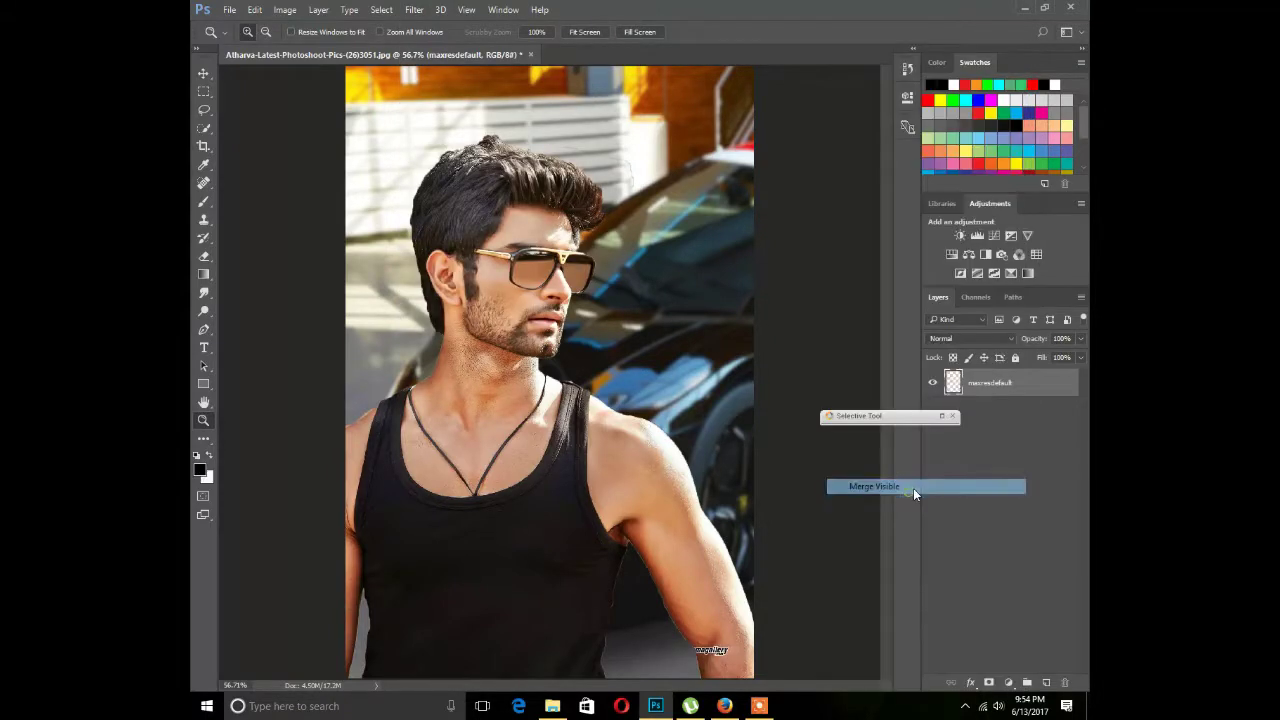
{"action": "left_click", "coordinate": [414, 10]}
Step: In Camera Raw Filter, set Clarity +39, Blacks +71 and Whites +37
{"action": "left_click", "coordinate": [448, 97]}
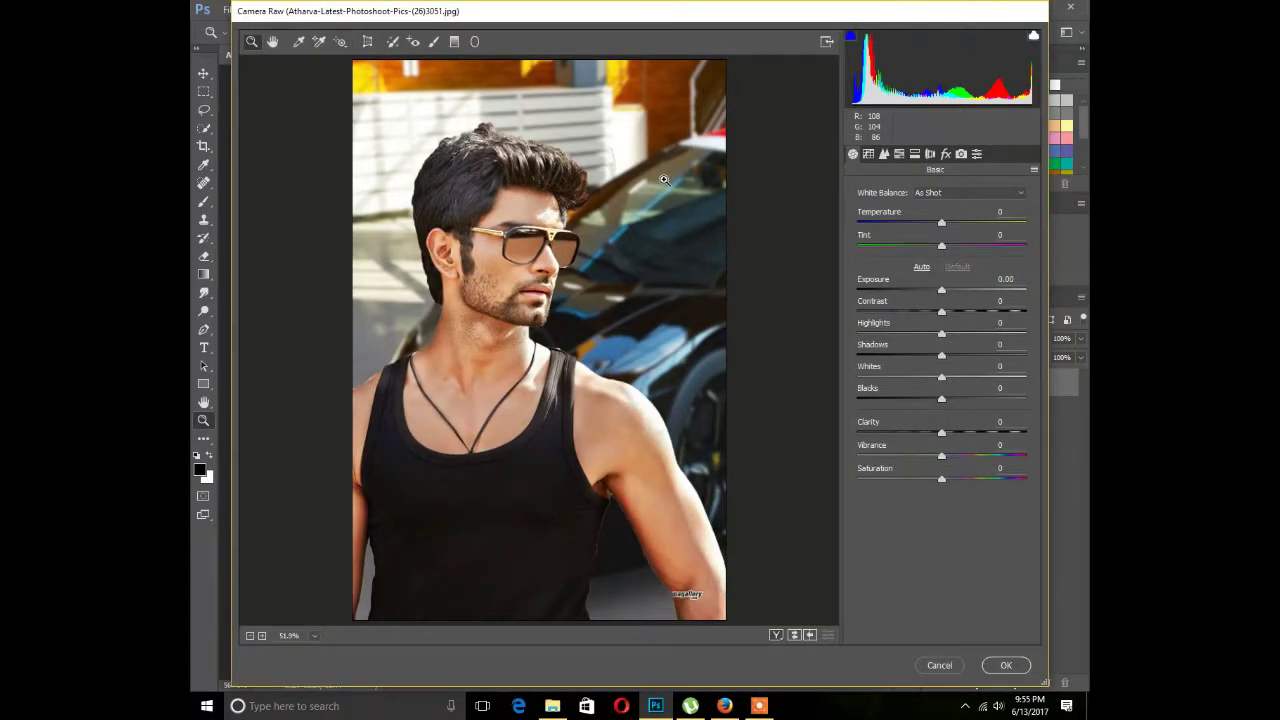
{"action": "left_click_drag", "start_coordinate": [941, 432], "coordinate": [975, 432]}
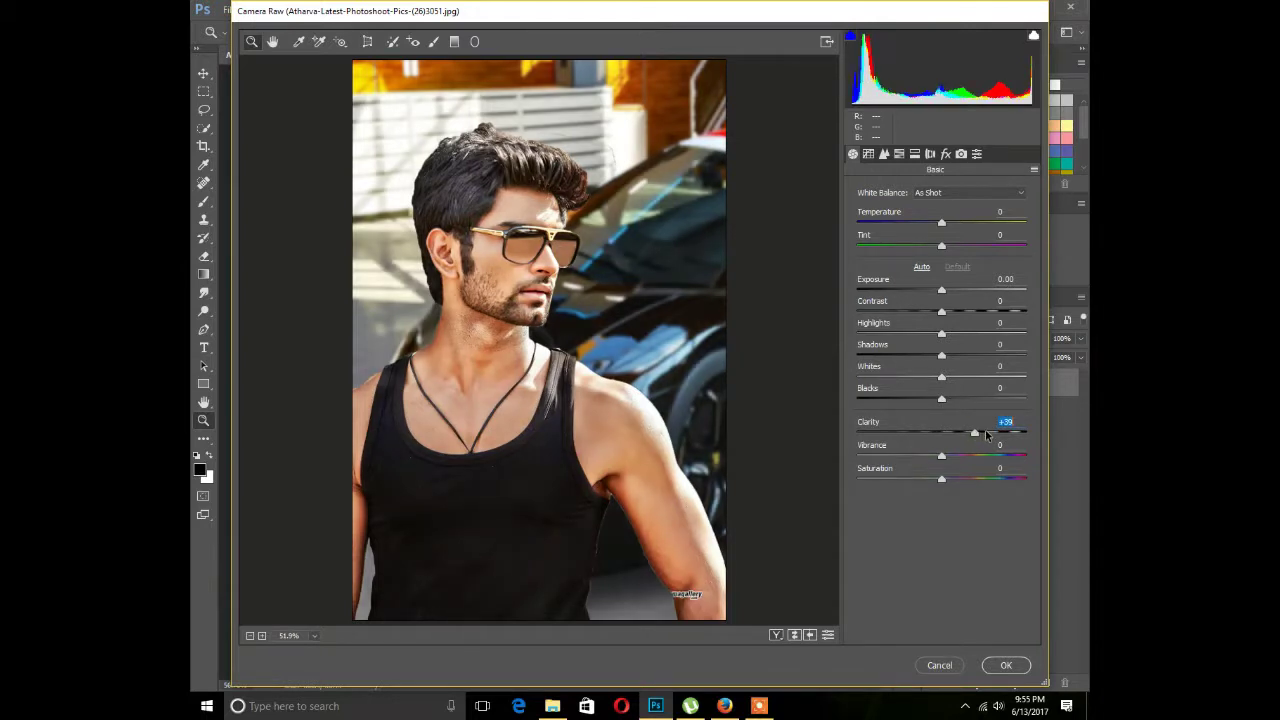
{"action": "left_click_drag", "start_coordinate": [942, 399], "coordinate": [1001, 399]}
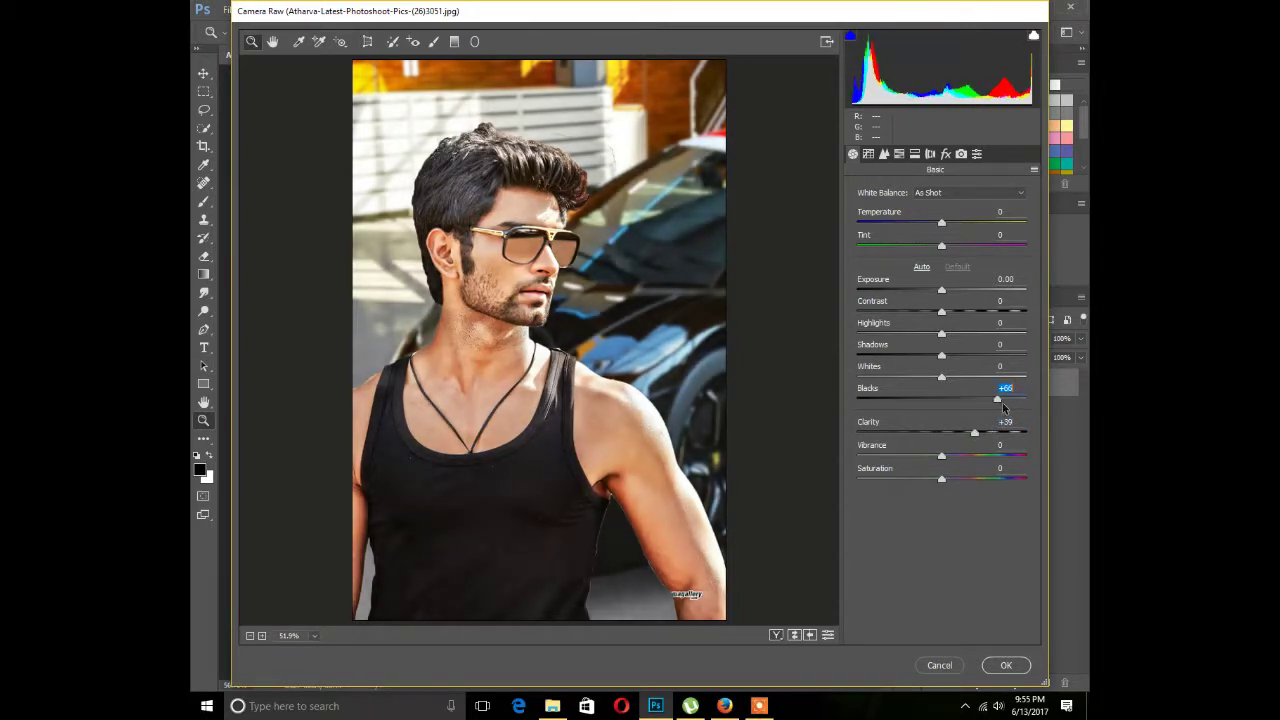
{"action": "mouse_move", "coordinate": [941, 377]}
{"action": "left_mouse_down"}
{"action": "mouse_move", "coordinate": [970, 376]}
{"action": "mouse_move", "coordinate": [955, 355]}
{"action": "mouse_move", "coordinate": [983, 353]}
{"action": "left_mouse_up"}
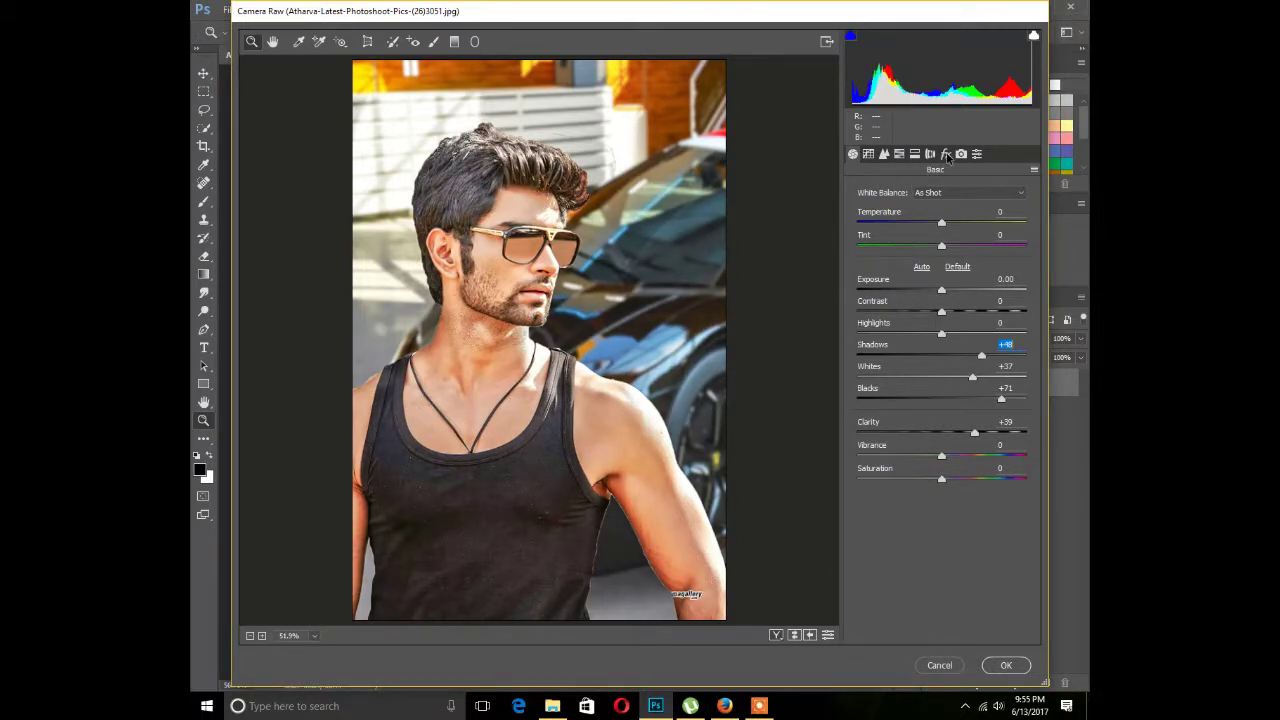
Step: Set the Camera Raw vignette amount back to 0 and apply the filter
{"action": "left_click", "coordinate": [946, 155]}
{"action": "left_click_drag", "start_coordinate": [940, 388], "coordinate": [927, 388]}
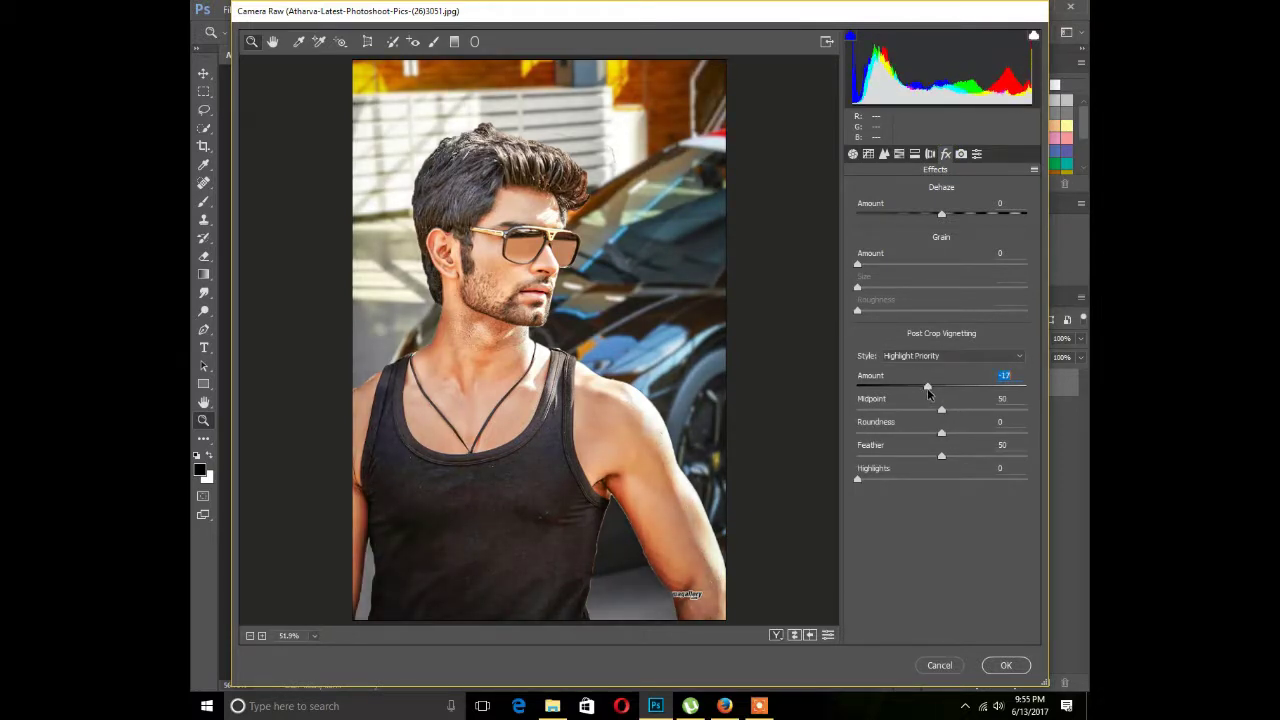
{"action": "type", "text": "0"}
{"action": "key", "text": "Return"}
{"action": "left_click", "coordinate": [899, 156]}
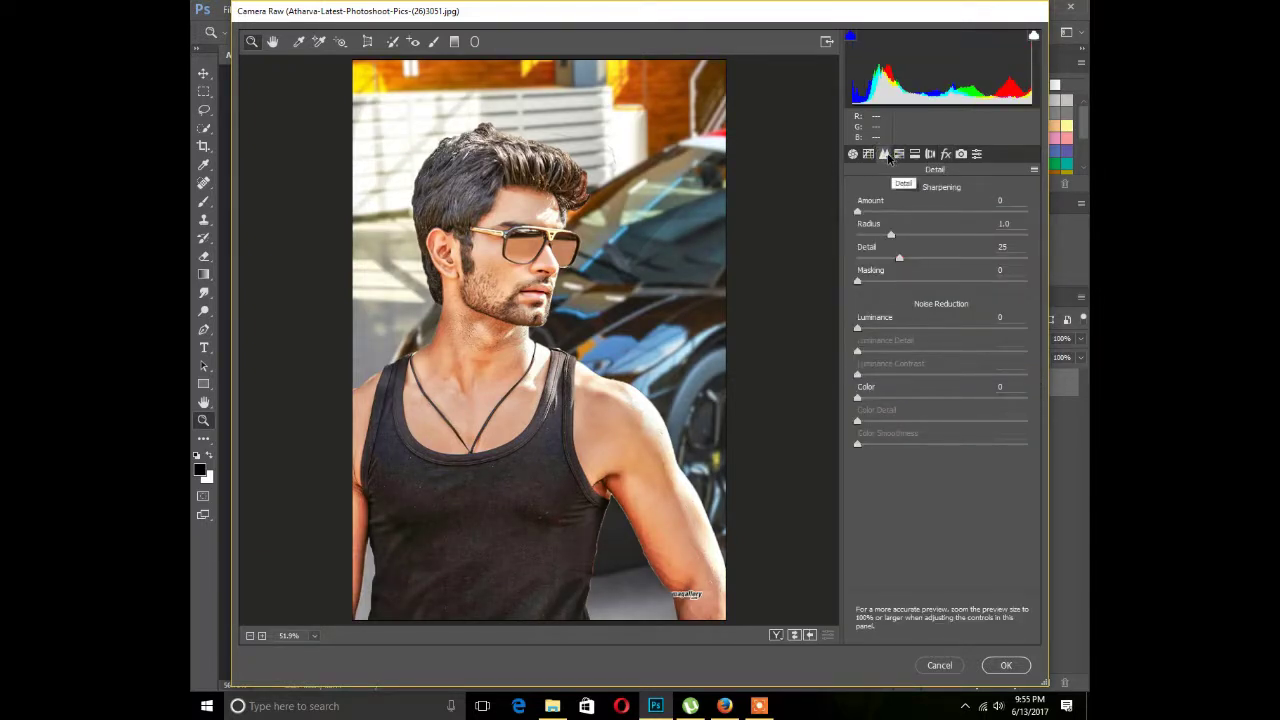
{"action": "left_click", "coordinate": [945, 154]}
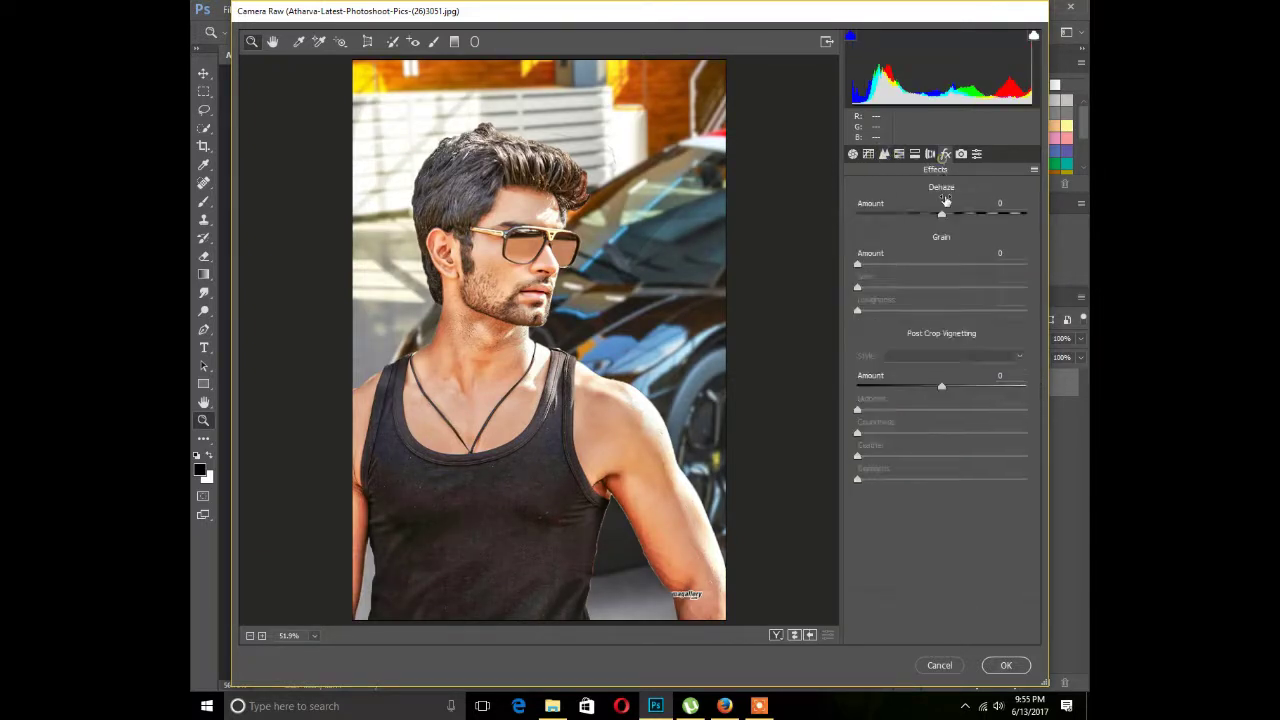
{"action": "left_click", "coordinate": [1004, 665]}
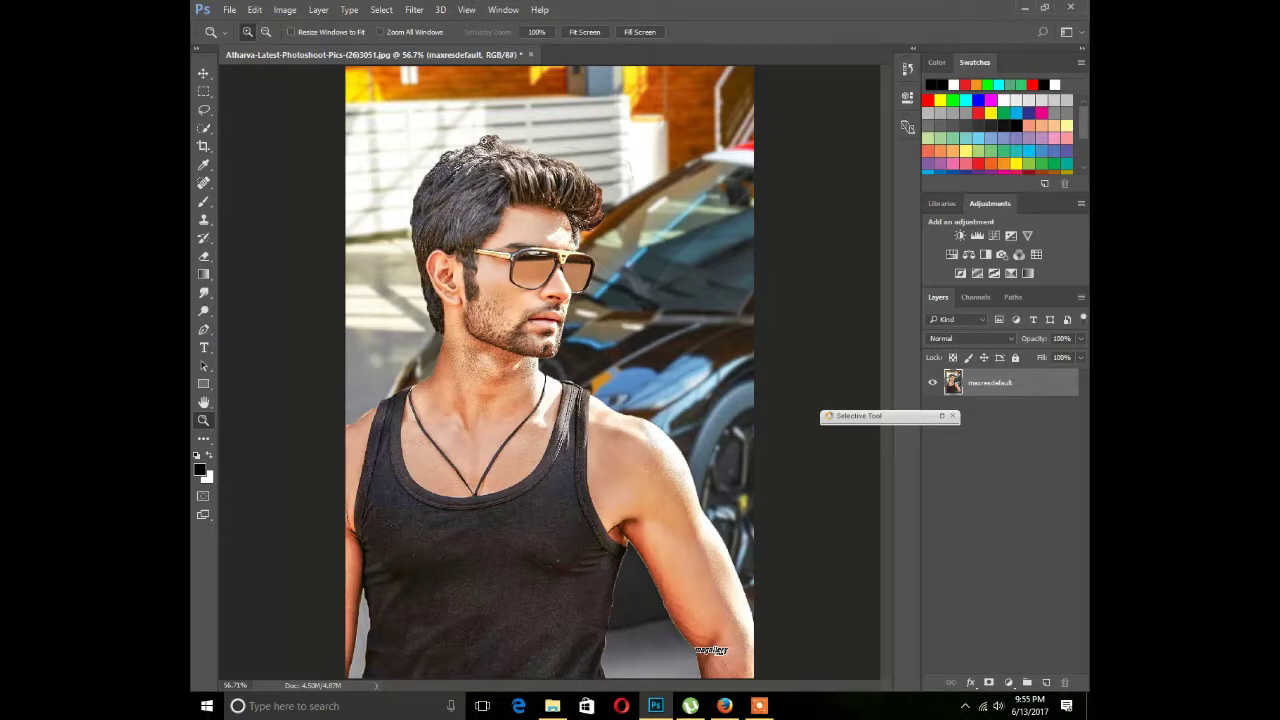
Step: Zoom in on the face and spot-heal the marks along the hair's right edge
{"action": "left_click", "coordinate": [490, 138]}
{"action": "left_click", "coordinate": [598, 150]}
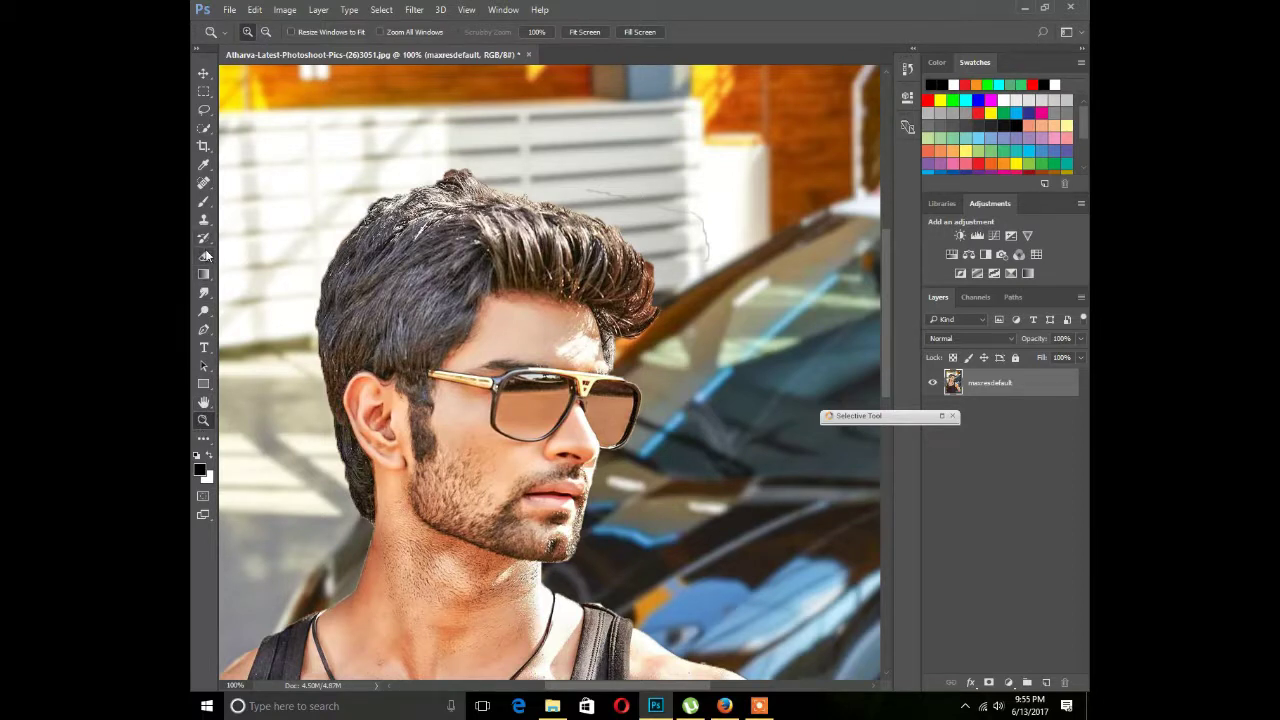
{"action": "left_click", "coordinate": [203, 183]}
{"action": "left_click_drag", "start_coordinate": [578, 170], "coordinate": [700, 248]}
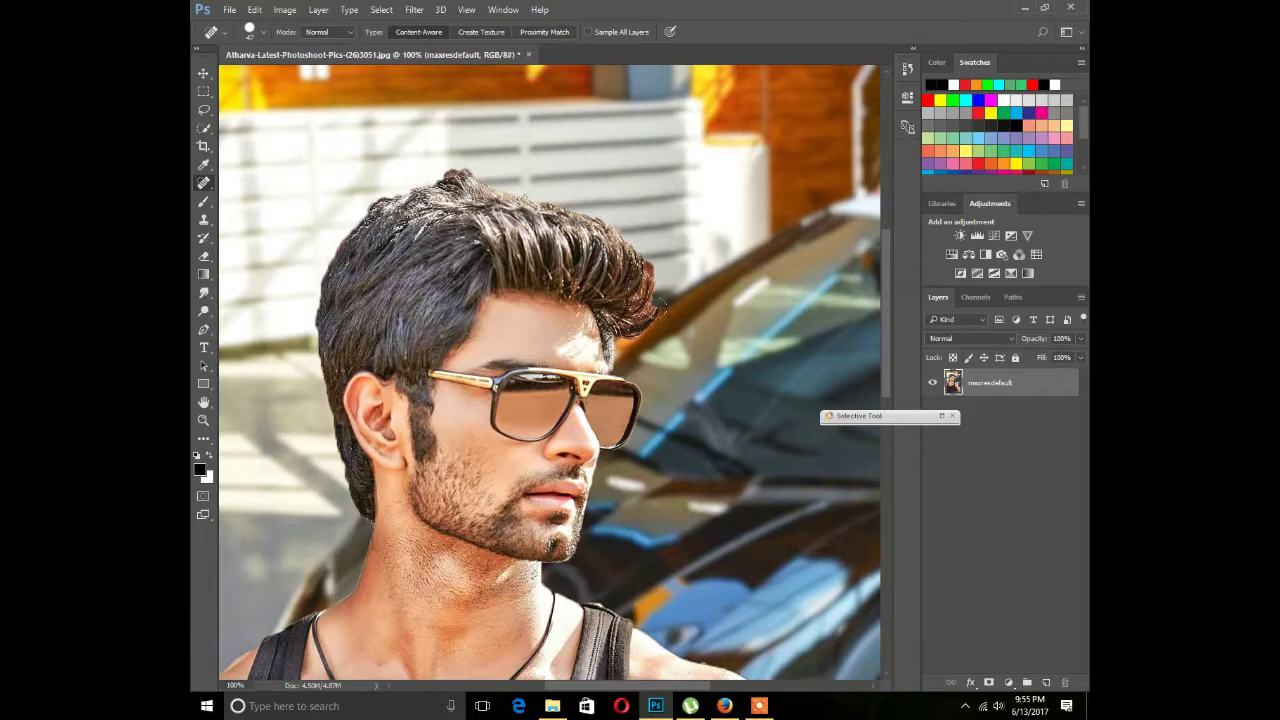
{"action": "left_click", "coordinate": [711, 237]}
{"action": "left_click", "coordinate": [717, 242]}
Step: Zoom to 200% on the hair top and set the Smudge tool to a 105 px brush
{"action": "left_click", "coordinate": [203, 420]}
{"action": "right_click", "coordinate": [314, 388]}
{"action": "left_click", "coordinate": [318, 393]}
{"action": "left_click", "coordinate": [496, 137]}
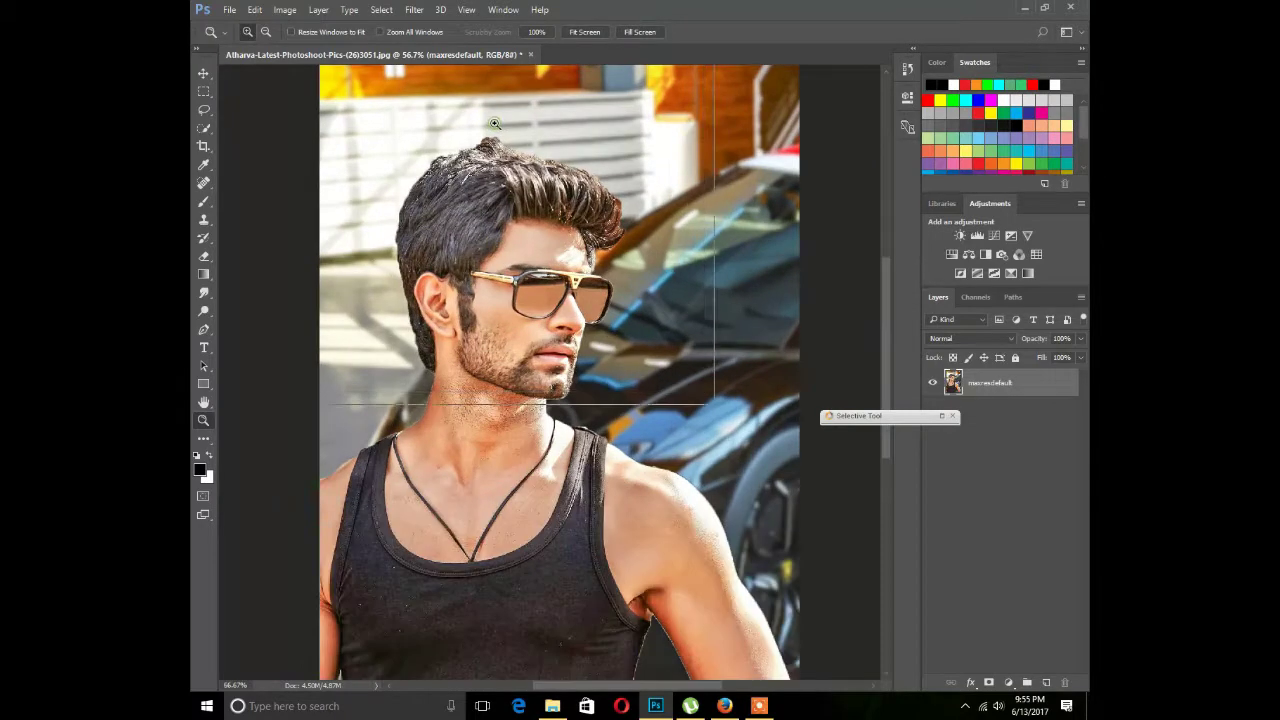
{"action": "left_click", "coordinate": [510, 144]}
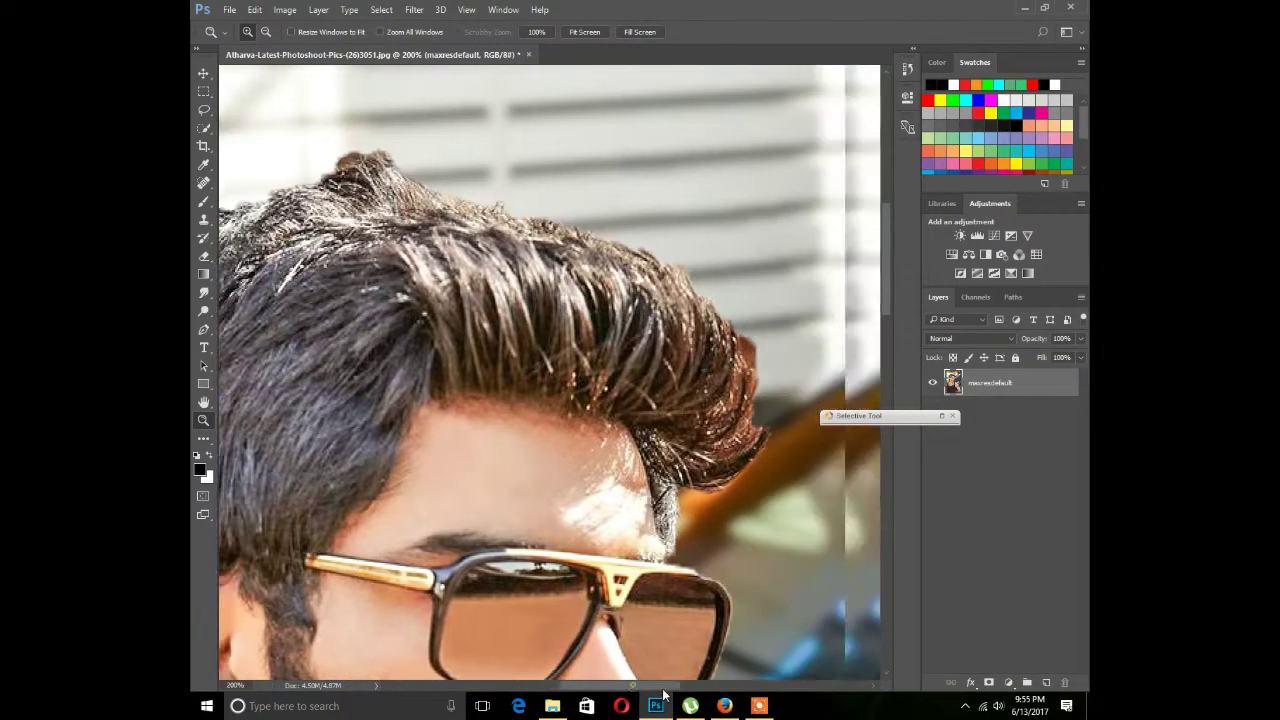
{"action": "mouse_move", "coordinate": [600, 686]}
{"action": "left_mouse_down"}
{"action": "mouse_move", "coordinate": [640, 686]}
{"action": "mouse_move", "coordinate": [615, 686]}
{"action": "left_mouse_up"}
{"action": "left_click", "coordinate": [203, 292]}
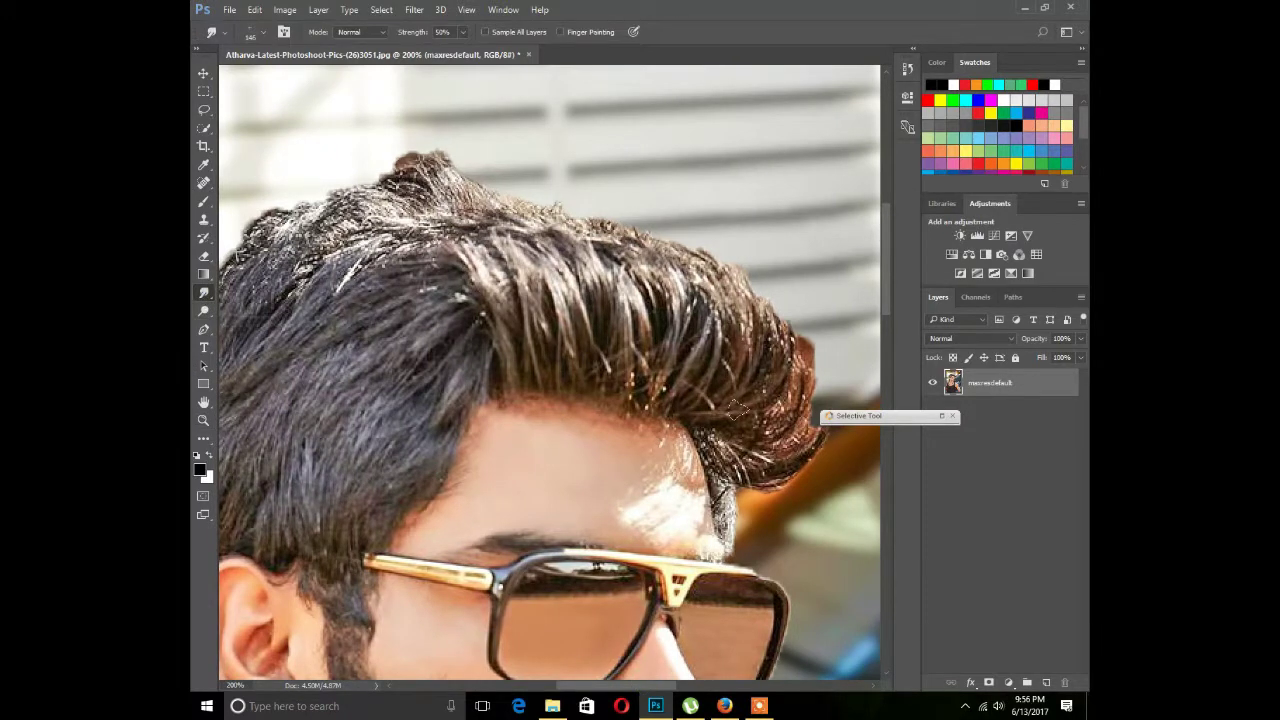
{"action": "right_click", "coordinate": [756, 466]}
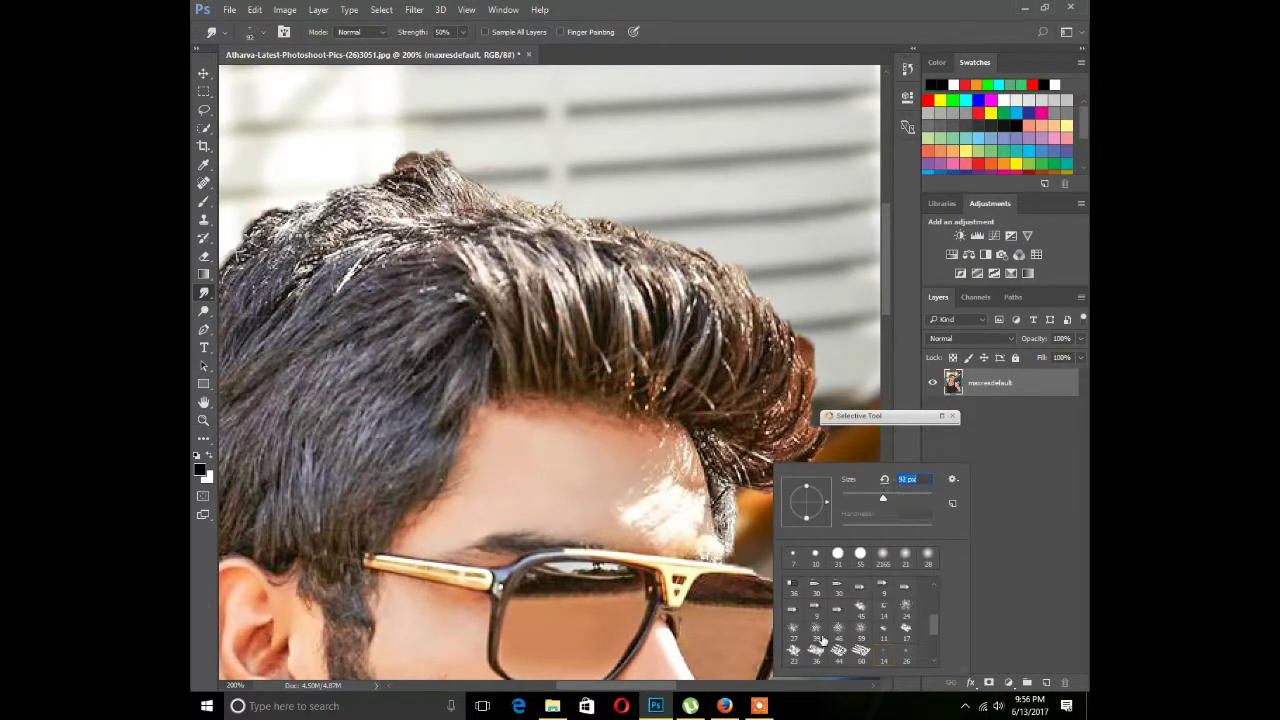
{"action": "left_click", "coordinate": [883, 656]}
{"action": "left_click_drag", "start_coordinate": [885, 496], "coordinate": [865, 503]}
{"action": "left_click", "coordinate": [888, 497]}
{"action": "key", "text": "Return"}
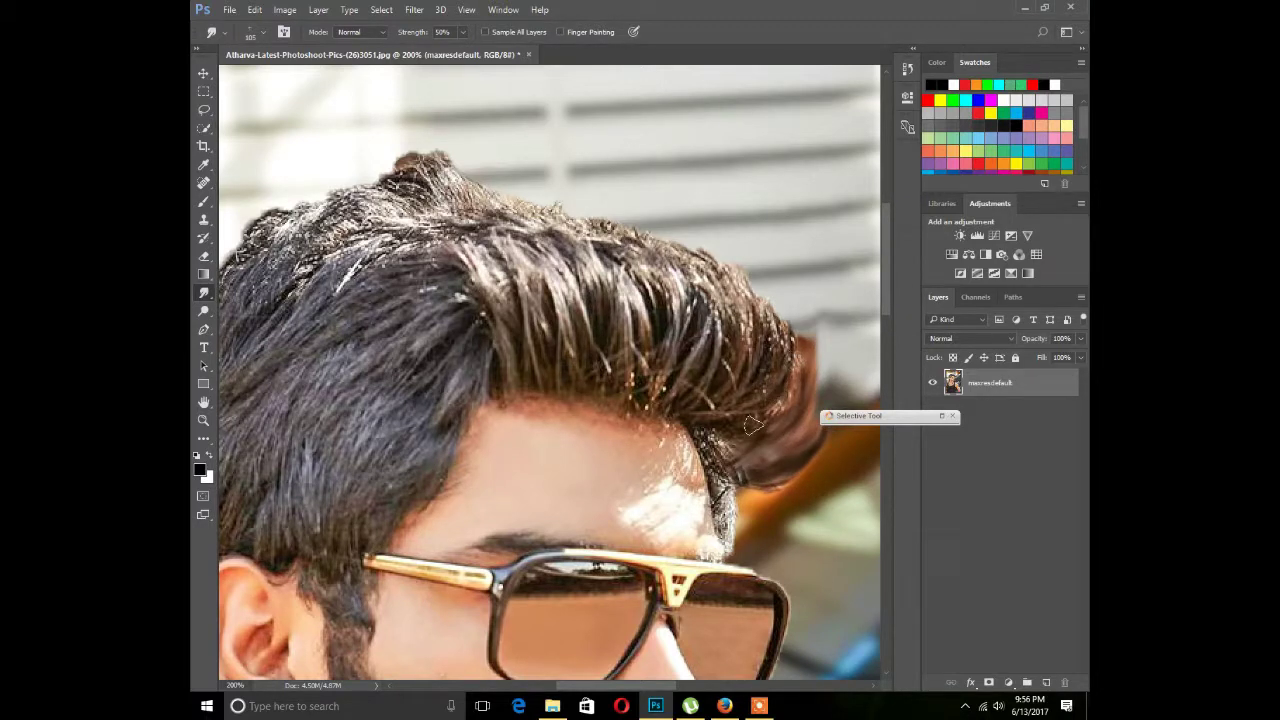
Step: Smudge the quiff's top, crown and right-side edges upward into soft hair streaks, then fit on screen
{"action": "left_click_drag", "start_coordinate": [785, 360], "coordinate": [772, 298]}
{"action": "left_click_drag", "start_coordinate": [726, 407], "coordinate": [785, 295]}
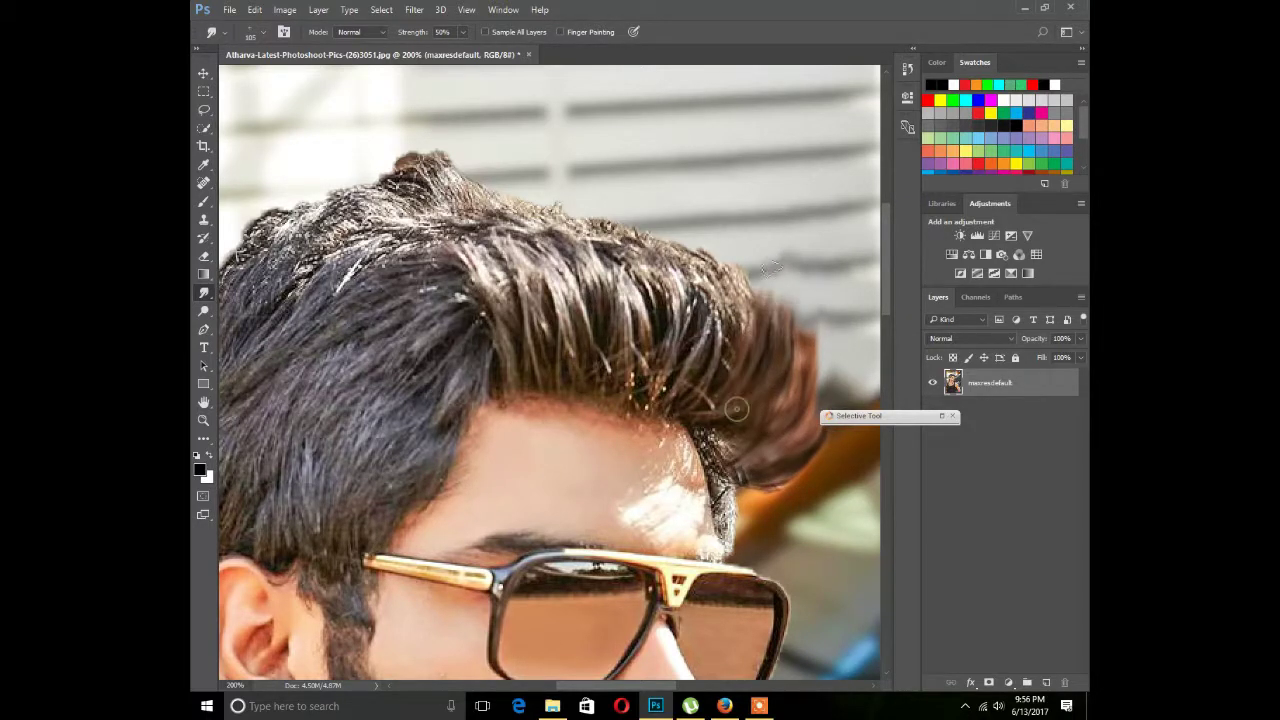
{"action": "left_click_drag", "start_coordinate": [700, 400], "coordinate": [740, 255]}
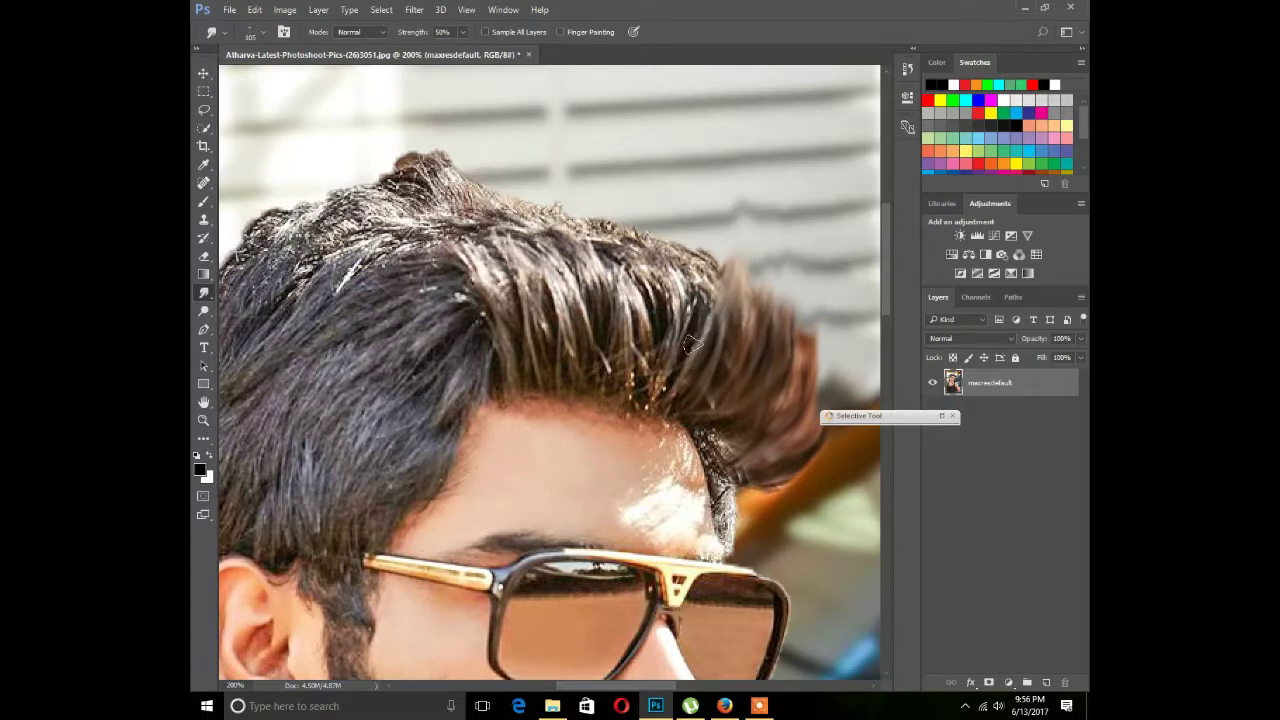
{"action": "left_click_drag", "start_coordinate": [664, 388], "coordinate": [690, 215]}
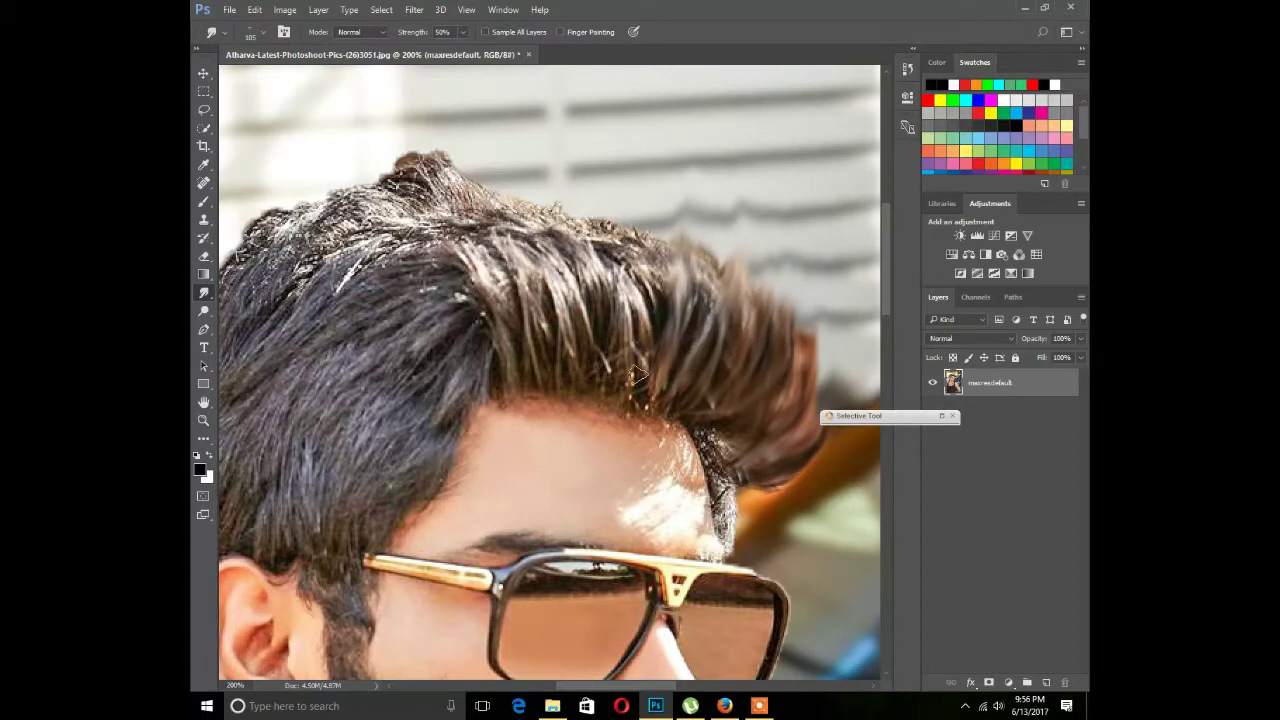
{"action": "left_click_drag", "start_coordinate": [635, 375], "coordinate": [630, 150]}
{"action": "left_click_drag", "start_coordinate": [597, 371], "coordinate": [536, 148]}
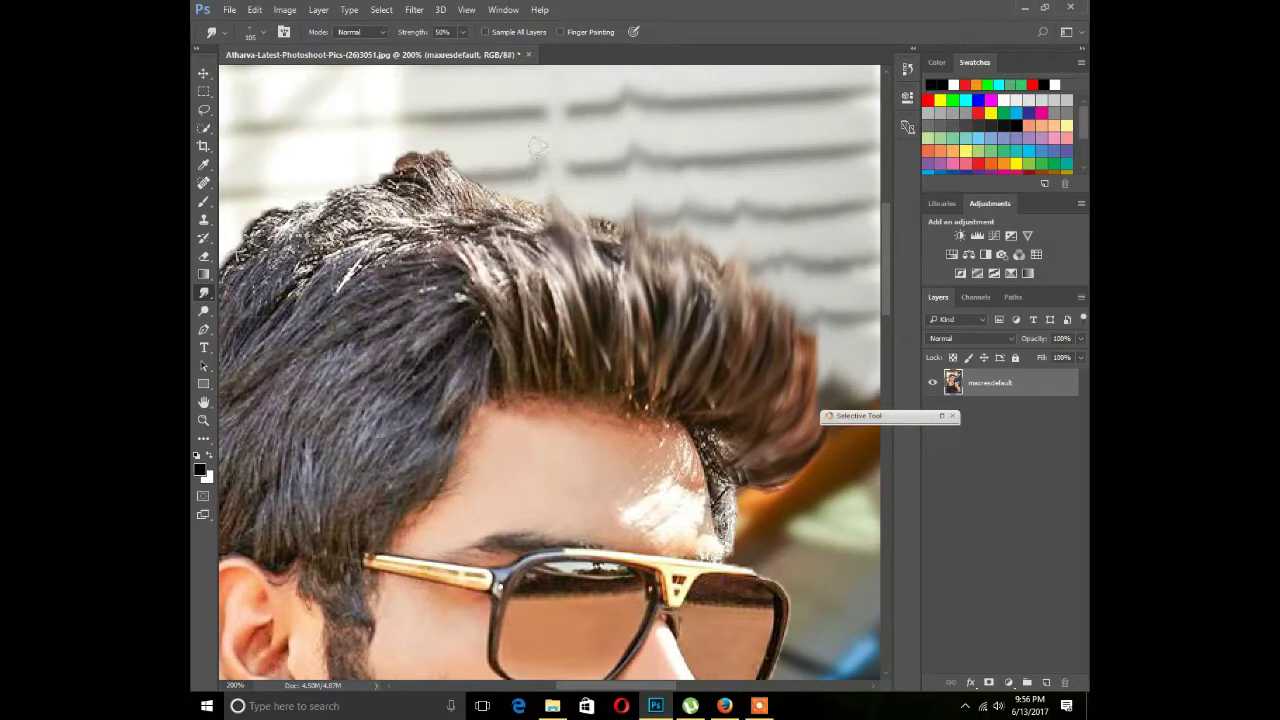
{"action": "left_click_drag", "start_coordinate": [614, 284], "coordinate": [594, 166]}
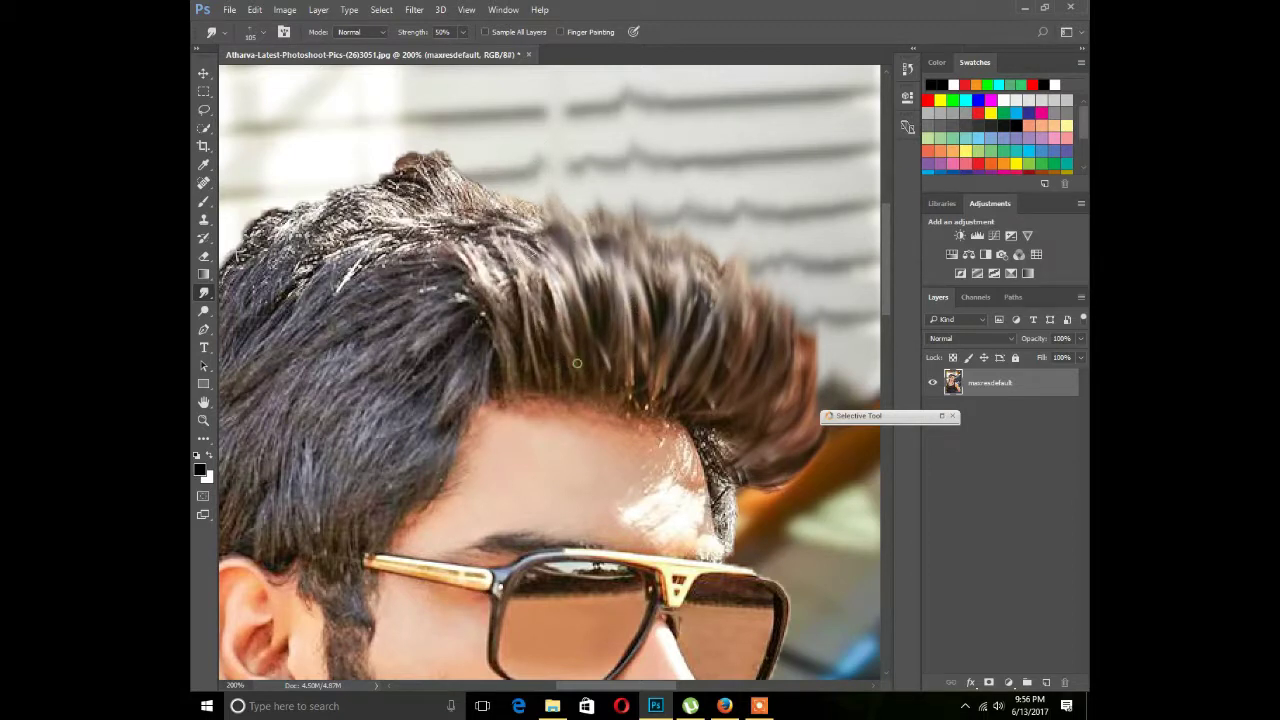
{"action": "left_click_drag", "start_coordinate": [548, 322], "coordinate": [476, 172]}
{"action": "left_click_drag", "start_coordinate": [523, 364], "coordinate": [420, 180]}
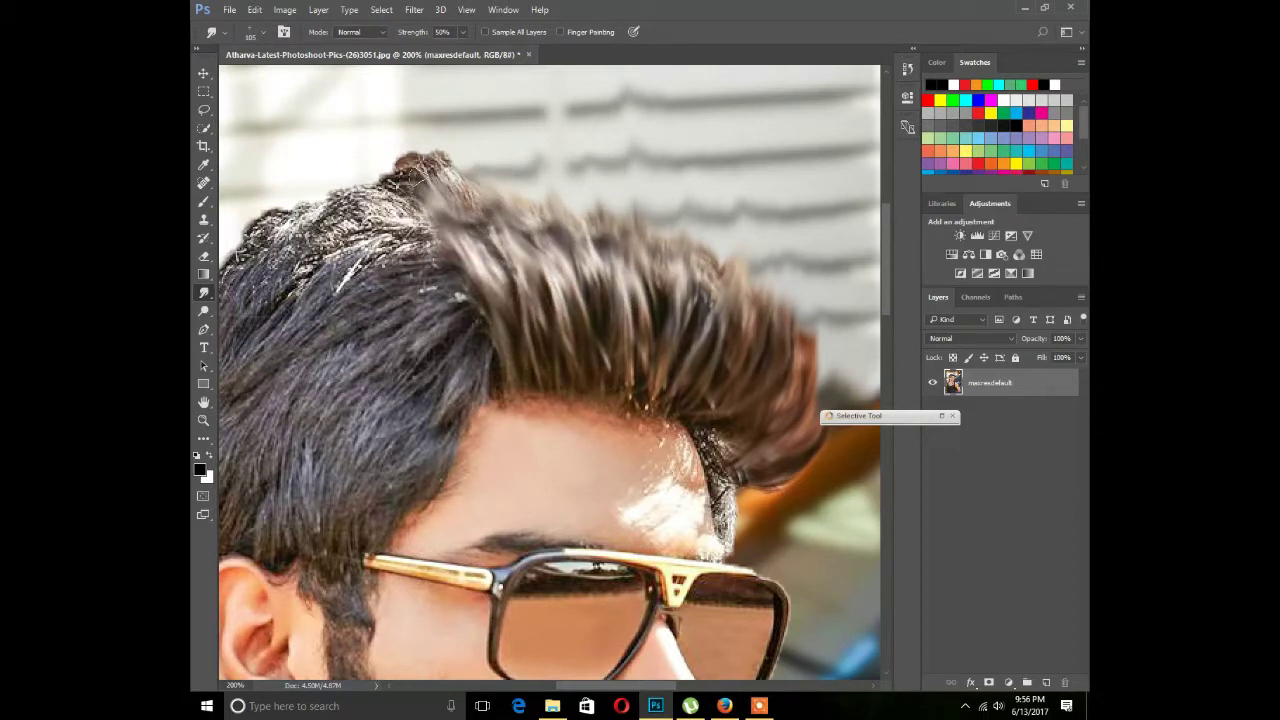
{"action": "left_click_drag", "start_coordinate": [462, 244], "coordinate": [435, 192]}
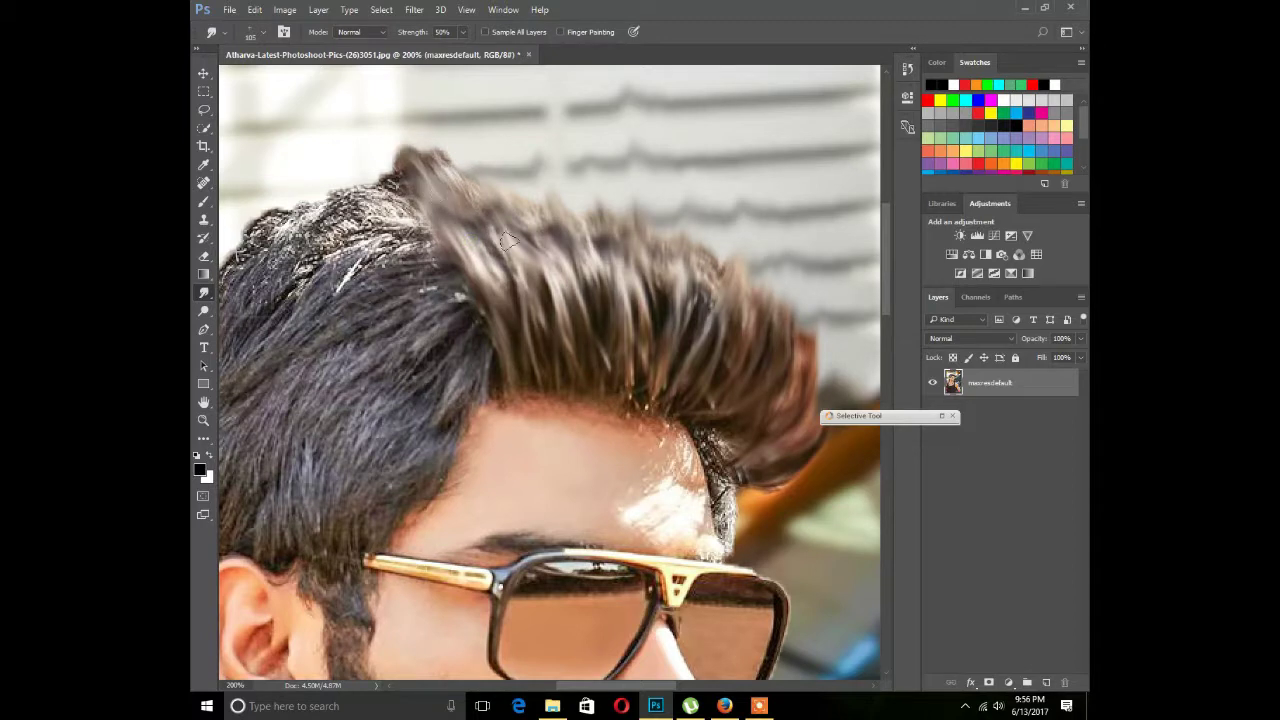
{"action": "left_click_drag", "start_coordinate": [580, 271], "coordinate": [505, 140]}
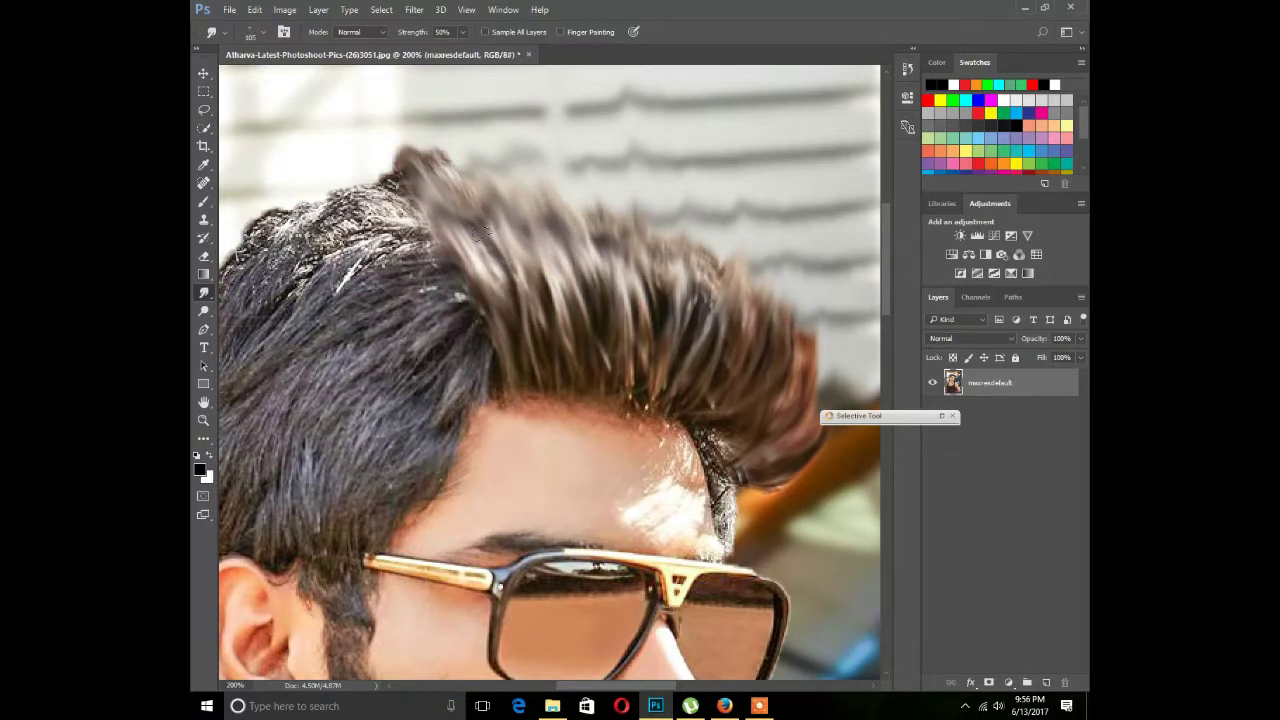
{"action": "left_click_drag", "start_coordinate": [490, 235], "coordinate": [415, 115]}
{"action": "left_click_drag", "start_coordinate": [560, 295], "coordinate": [463, 129]}
{"action": "left_click_drag", "start_coordinate": [600, 285], "coordinate": [514, 109]}
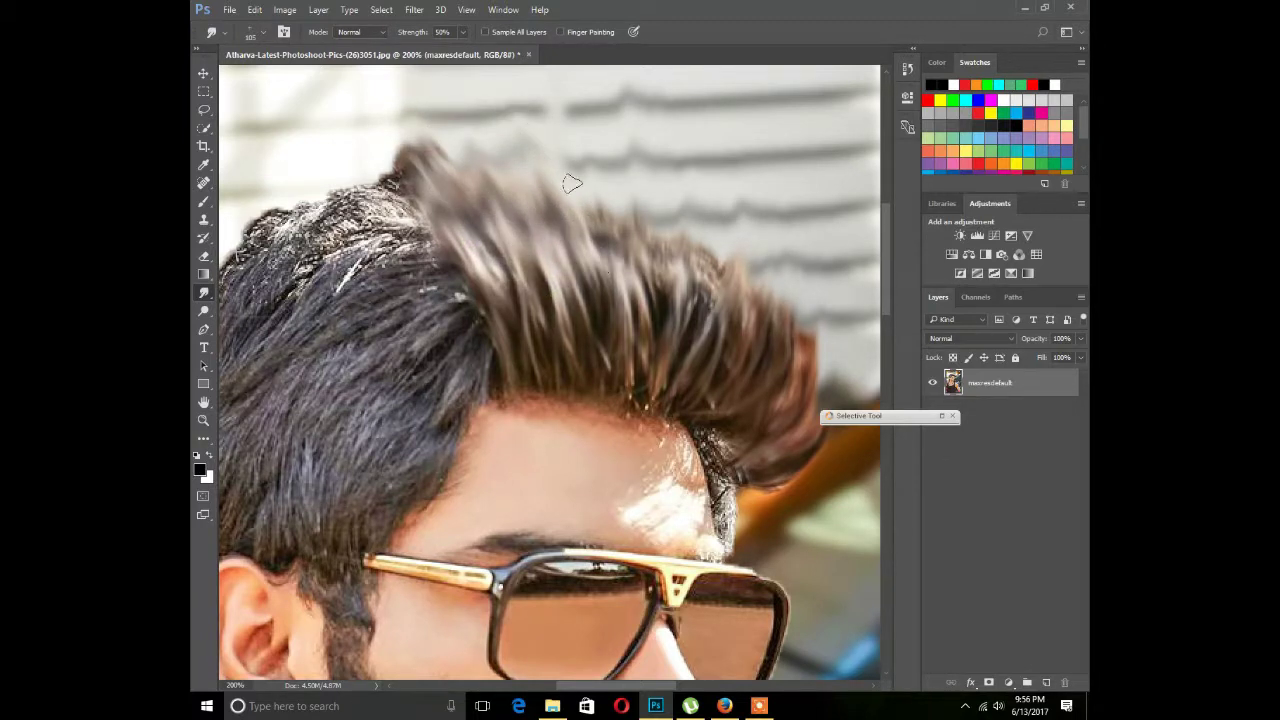
{"action": "left_click_drag", "start_coordinate": [603, 263], "coordinate": [553, 129]}
{"action": "left_click_drag", "start_coordinate": [665, 310], "coordinate": [605, 141]}
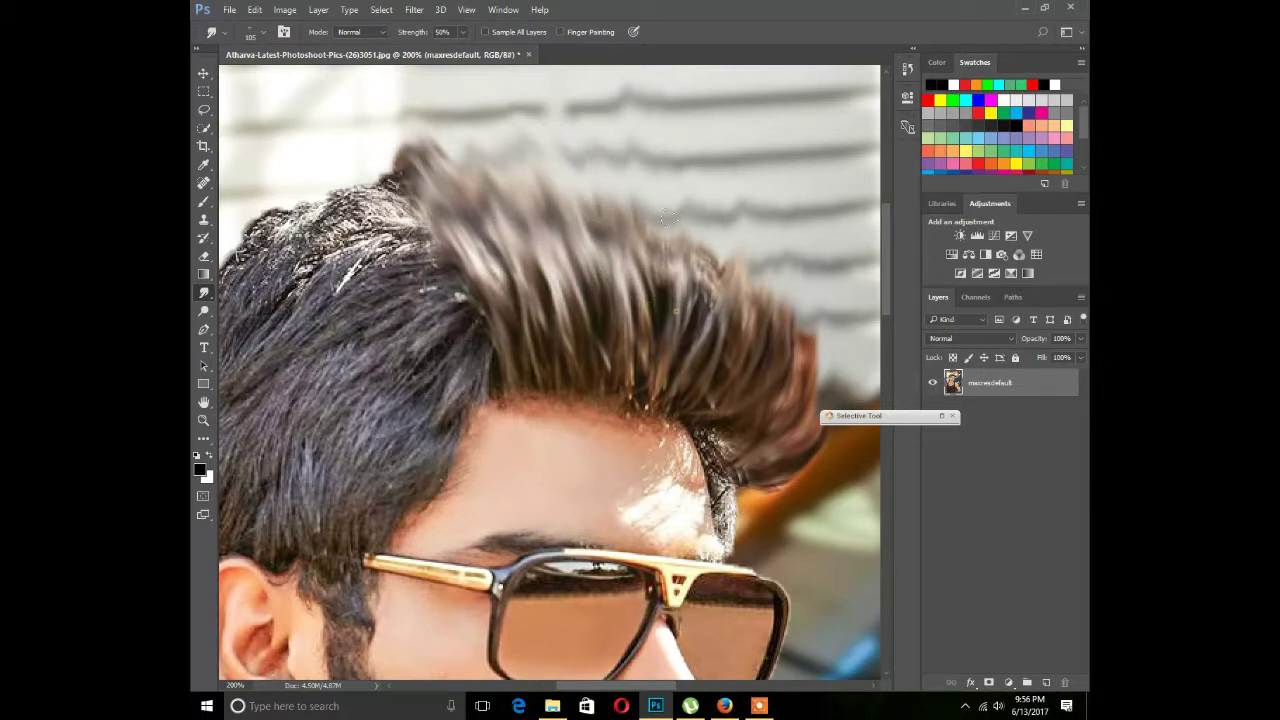
{"action": "left_click_drag", "start_coordinate": [676, 306], "coordinate": [680, 200]}
{"action": "left_click_drag", "start_coordinate": [712, 338], "coordinate": [705, 215]}
{"action": "mouse_move", "coordinate": [740, 355]}
{"action": "left_mouse_down"}
{"action": "mouse_move", "coordinate": [715, 170]}
{"action": "mouse_move", "coordinate": [723, 220]}
{"action": "left_mouse_up"}
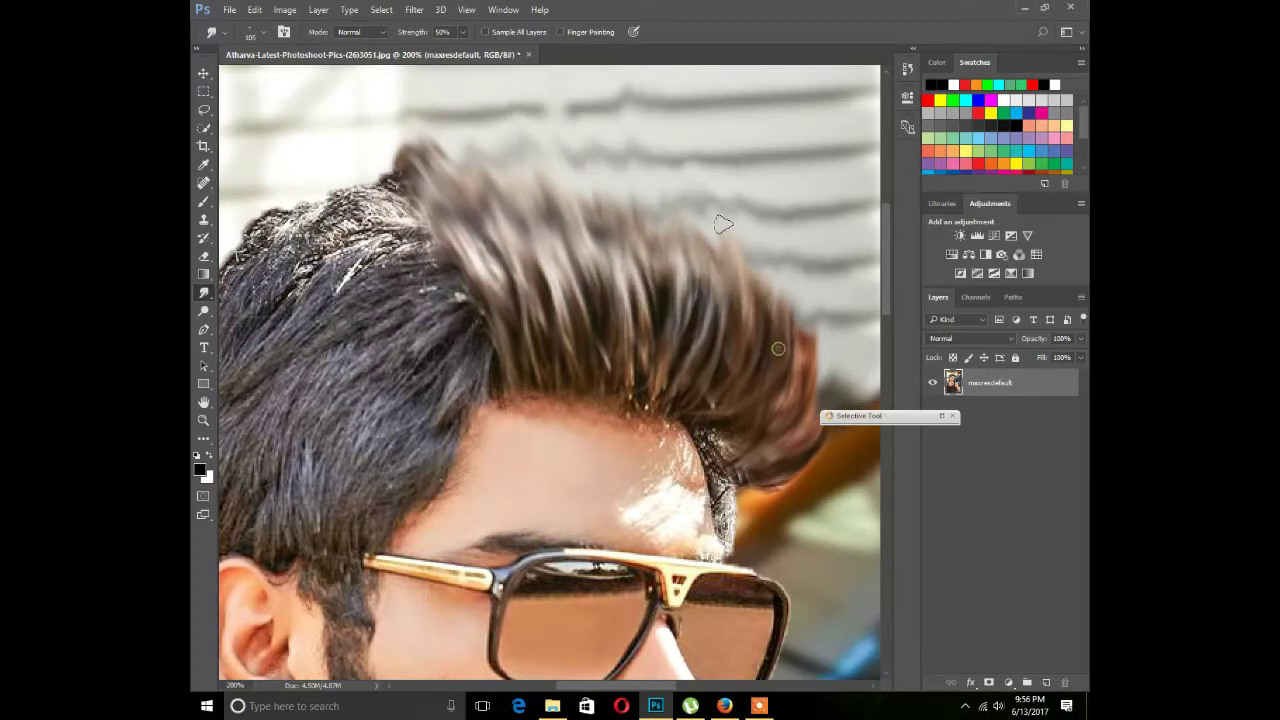
{"action": "left_click_drag", "start_coordinate": [805, 400], "coordinate": [785, 290]}
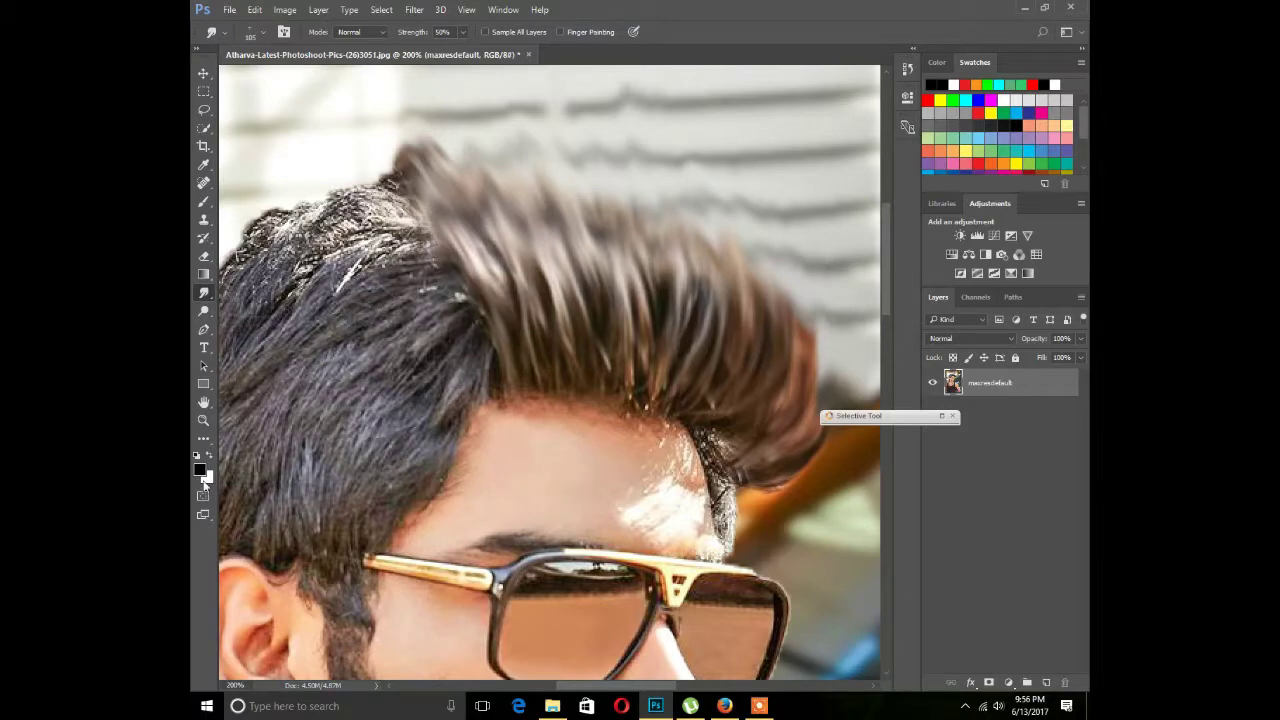
{"action": "left_click", "coordinate": [204, 421]}
{"action": "right_click", "coordinate": [324, 400]}
{"action": "left_click", "coordinate": [345, 411]}
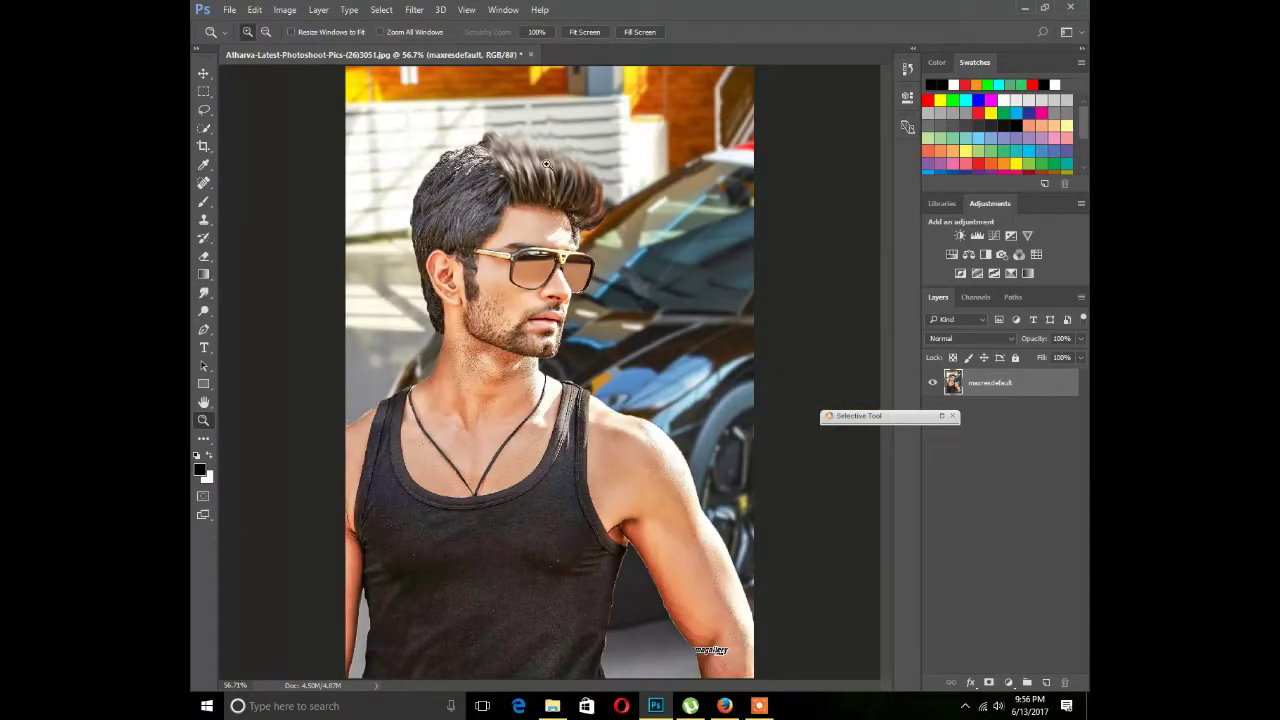
Step: At 200% zoom, smudge the quiff's right and lower-right edges outward into the background, then fit on screen
{"action": "left_click", "coordinate": [629, 190]}
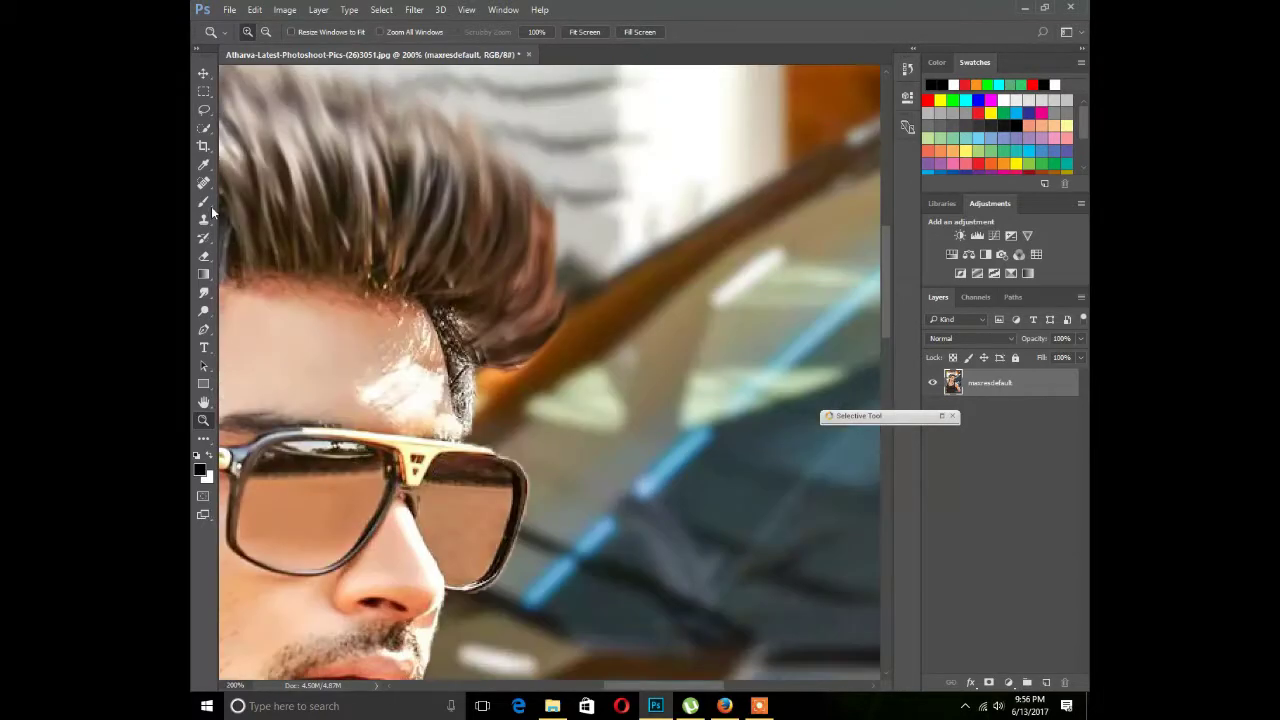
{"action": "left_click", "coordinate": [204, 292]}
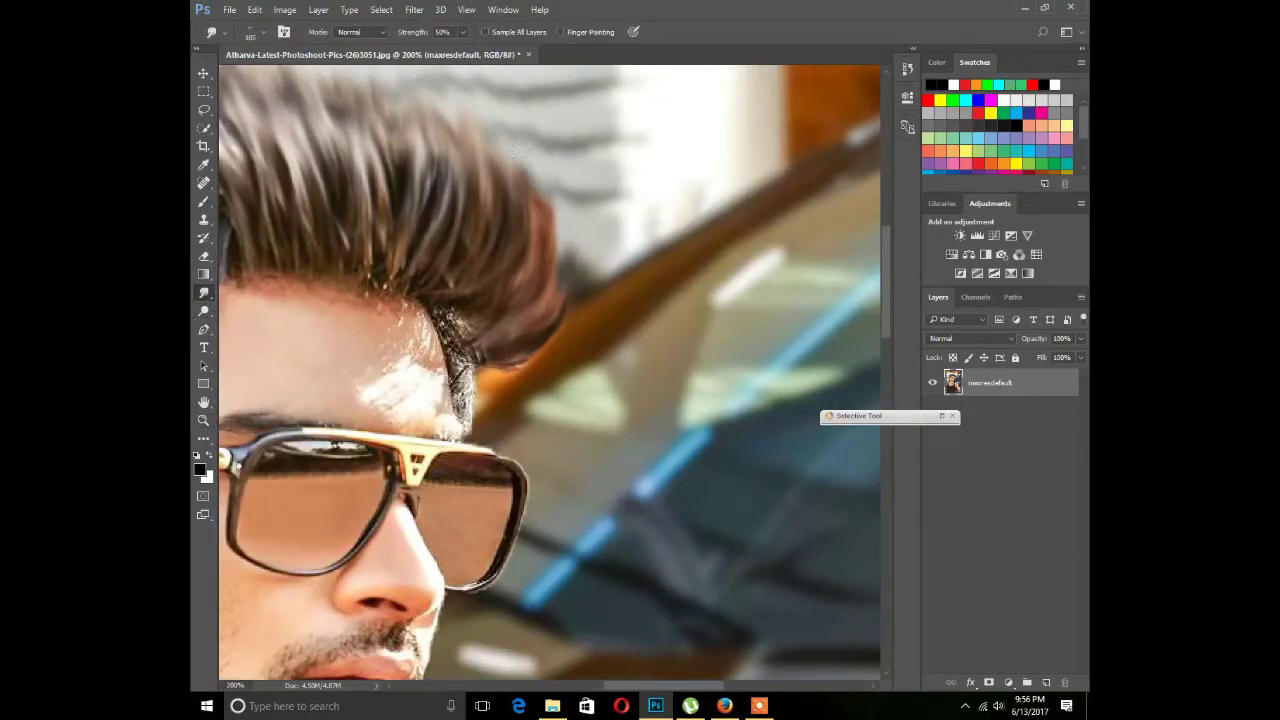
{"action": "left_click_drag", "start_coordinate": [522, 118], "coordinate": [508, 211]}
{"action": "mouse_move", "coordinate": [565, 125]}
{"action": "left_mouse_down"}
{"action": "mouse_move", "coordinate": [550, 250]}
{"action": "mouse_move", "coordinate": [545, 165]}
{"action": "left_mouse_up"}
{"action": "left_click_drag", "start_coordinate": [540, 320], "coordinate": [585, 235]}
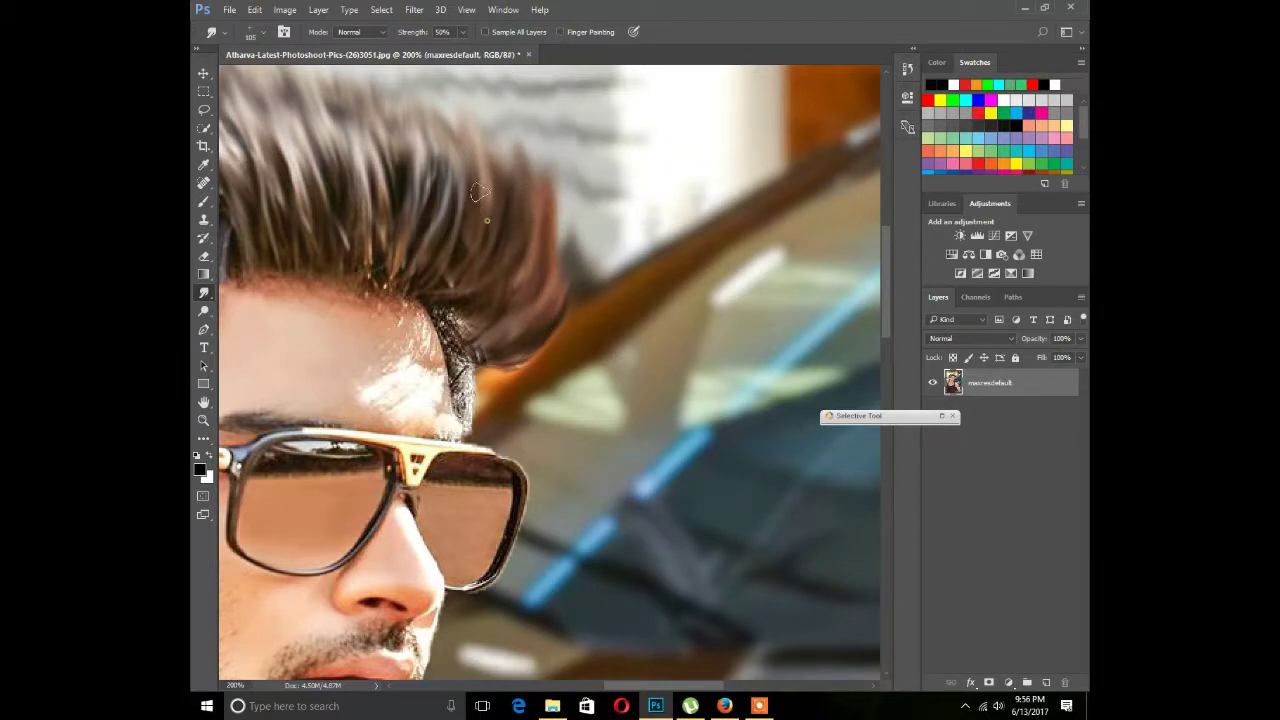
{"action": "scroll", "coordinate": [478, 214], "scroll_direction": "up", "scroll_amount": 1}
{"action": "scroll", "coordinate": [478, 214], "scroll_direction": "up", "scroll_amount": 2}
{"action": "left_click_drag", "start_coordinate": [523, 319], "coordinate": [548, 248]}
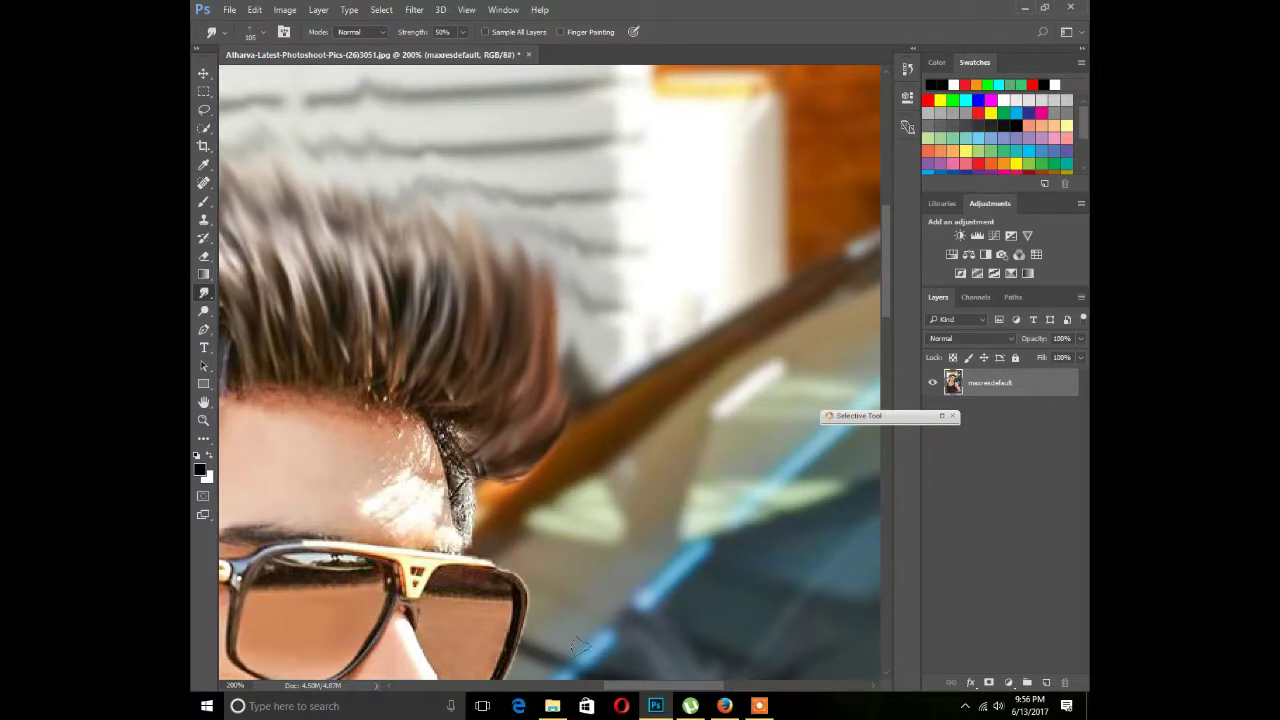
{"action": "scroll", "coordinate": [538, 552], "scroll_direction": "left", "scroll_amount": 4}
{"action": "scroll", "coordinate": [550, 570], "scroll_direction": "left", "scroll_amount": 2}
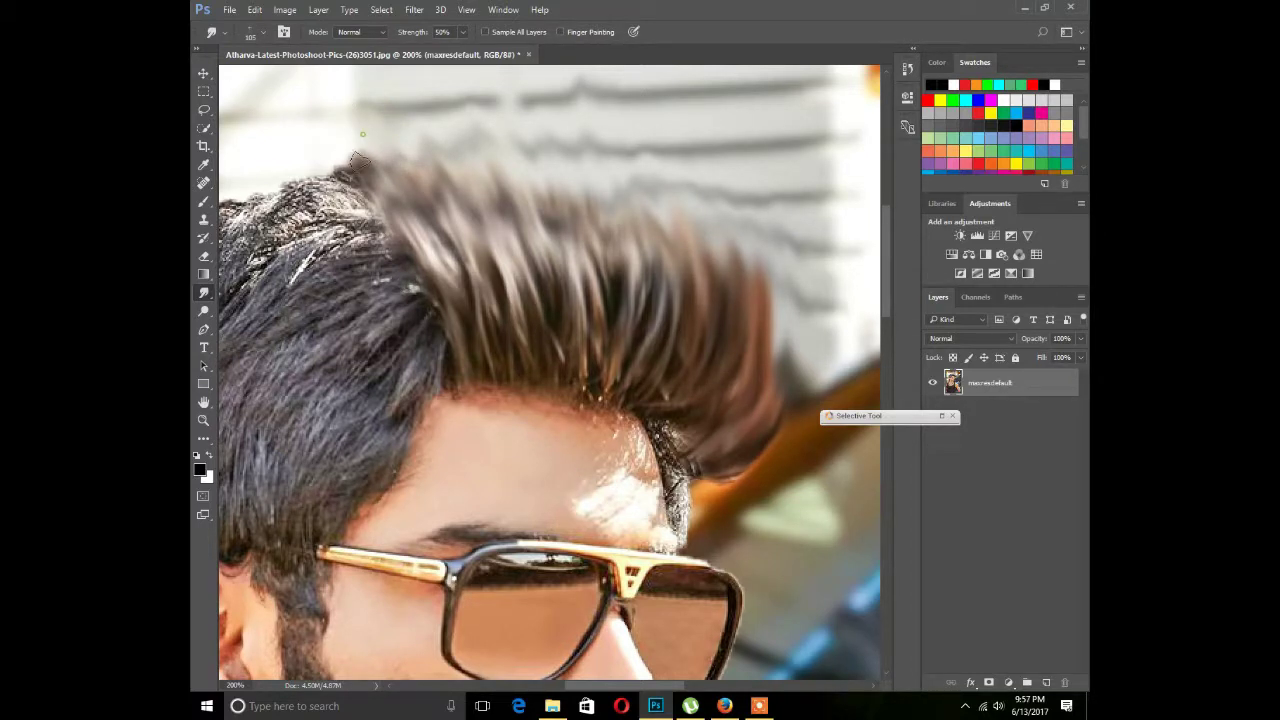
{"action": "left_click", "coordinate": [203, 420]}
{"action": "right_click", "coordinate": [240, 403]}
{"action": "left_click", "coordinate": [255, 417]}
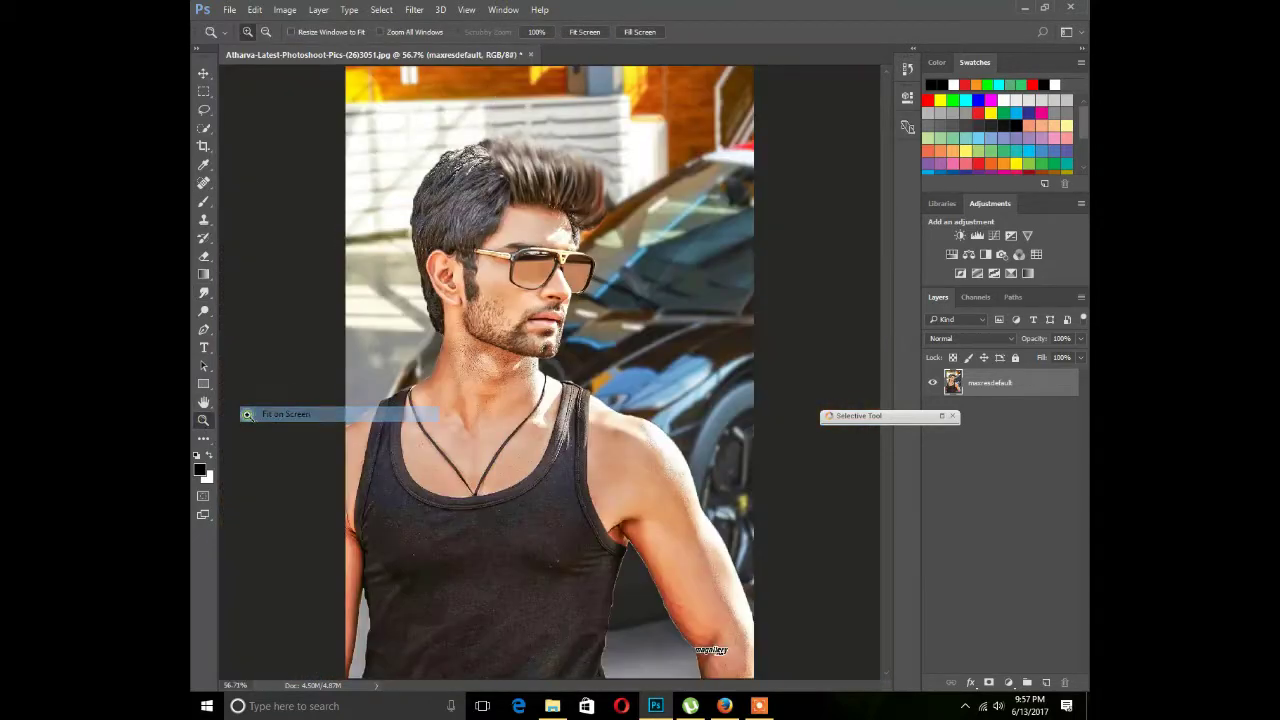
Step: Zoom in and paint a Quick Selection over both sunglass lenses in Add mode
{"action": "left_click", "coordinate": [546, 256]}
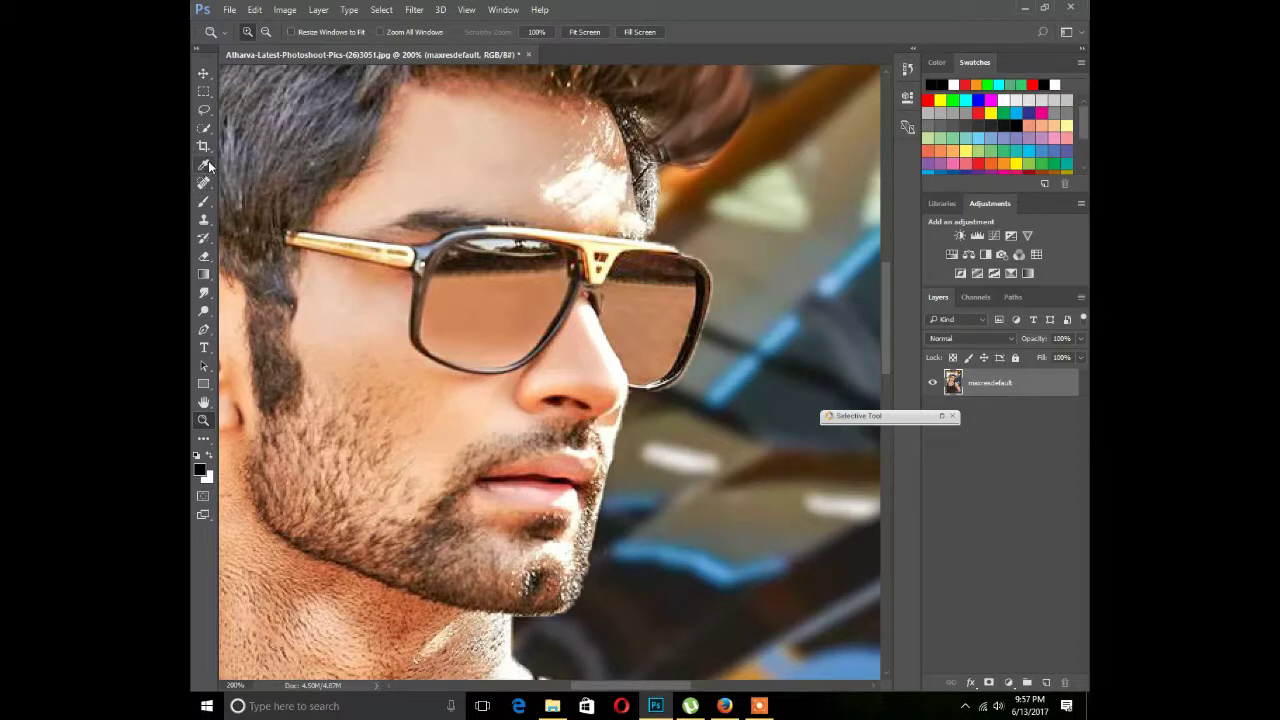
{"action": "left_click", "coordinate": [203, 128]}
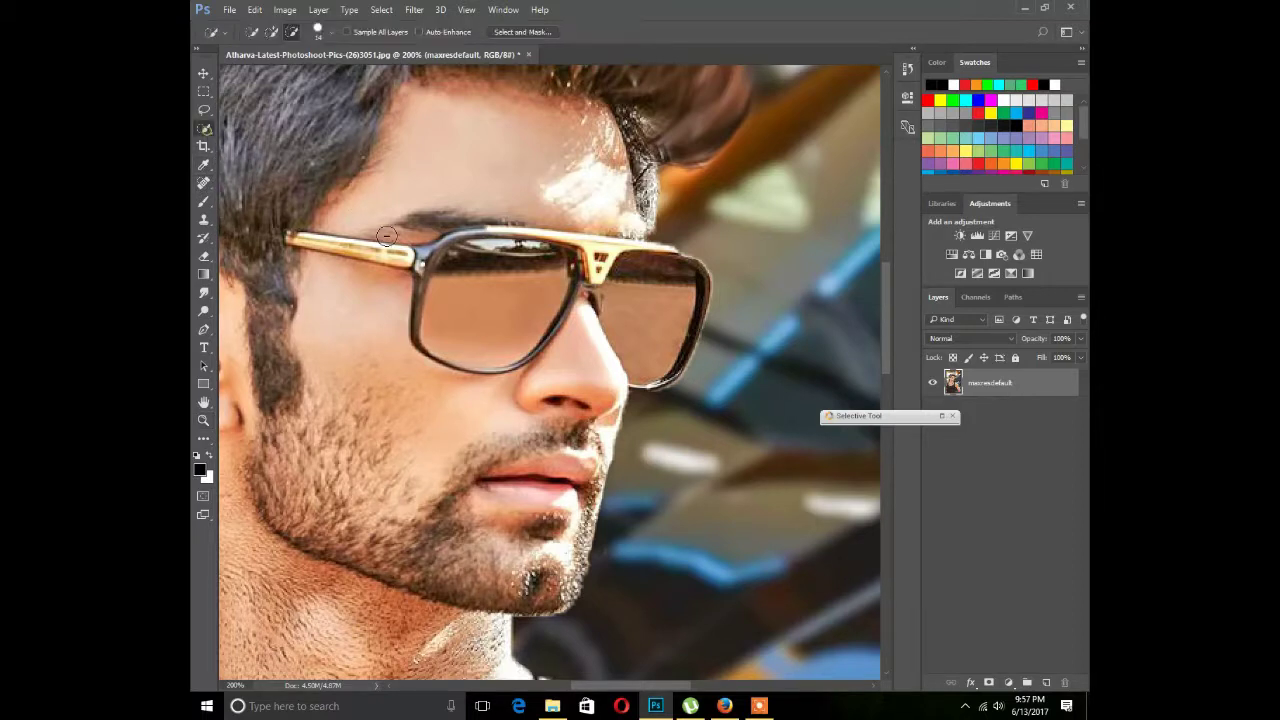
{"action": "left_click", "coordinate": [274, 34]}
{"action": "mouse_move", "coordinate": [500, 256]}
{"action": "left_mouse_down"}
{"action": "mouse_move", "coordinate": [594, 315]}
{"action": "mouse_move", "coordinate": [663, 300]}
{"action": "mouse_move", "coordinate": [666, 334]}
{"action": "left_mouse_up"}
Step: Trim the lens selection off the frames in Subtract mode, with the brush at 6 px
{"action": "left_click", "coordinate": [291, 31]}
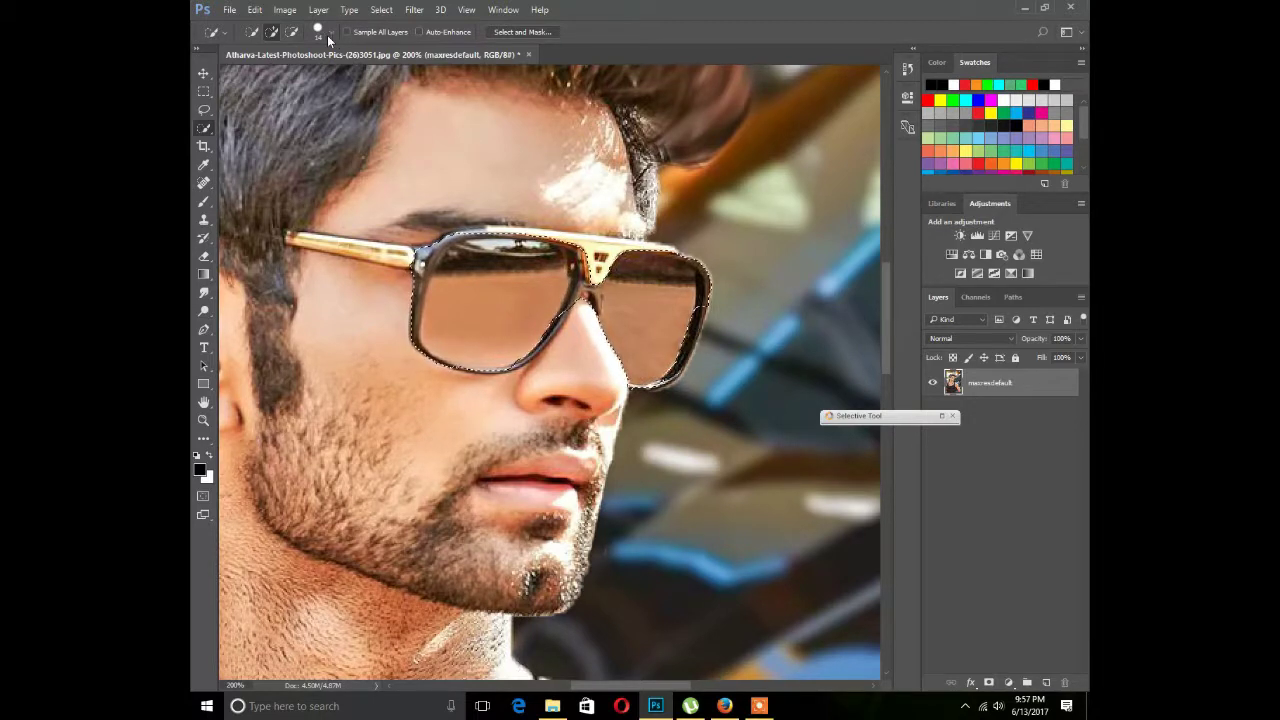
{"action": "left_click_drag", "start_coordinate": [717, 284], "coordinate": [710, 283]}
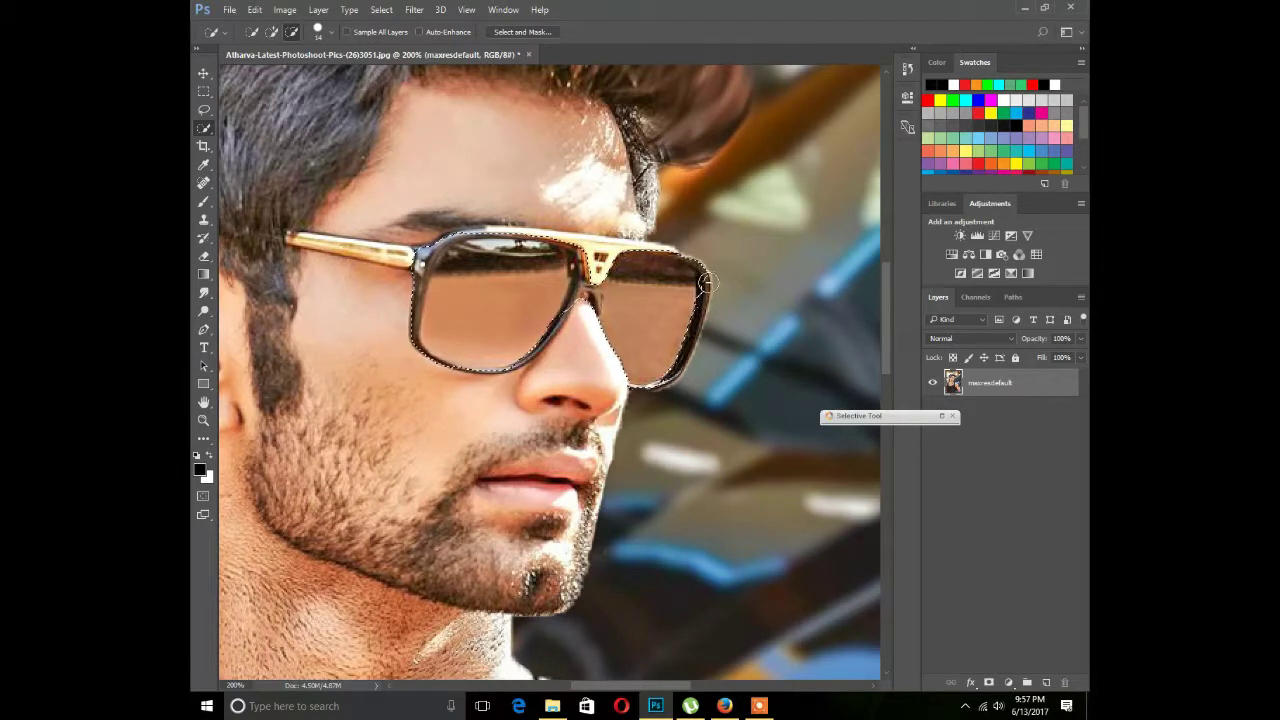
{"action": "left_click_drag", "start_coordinate": [709, 283], "coordinate": [676, 240]}
{"action": "left_click_drag", "start_coordinate": [404, 288], "coordinate": [427, 284]}
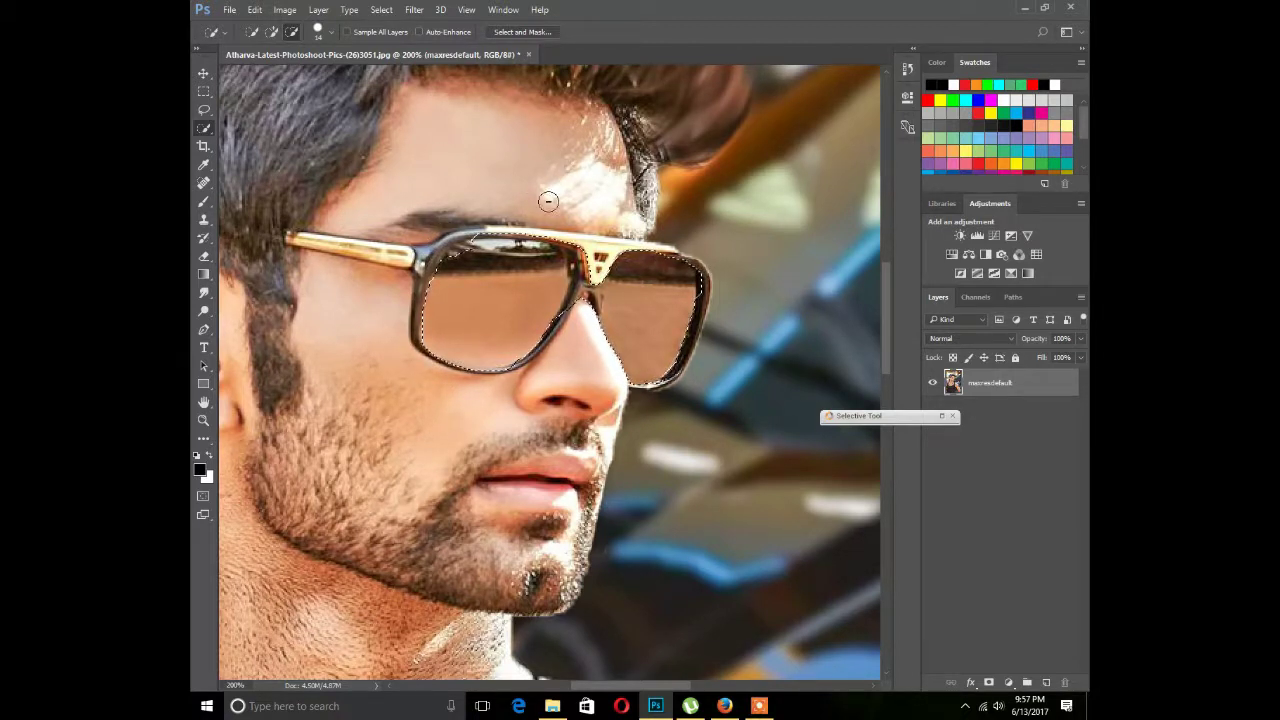
{"action": "left_click", "coordinate": [271, 31]}
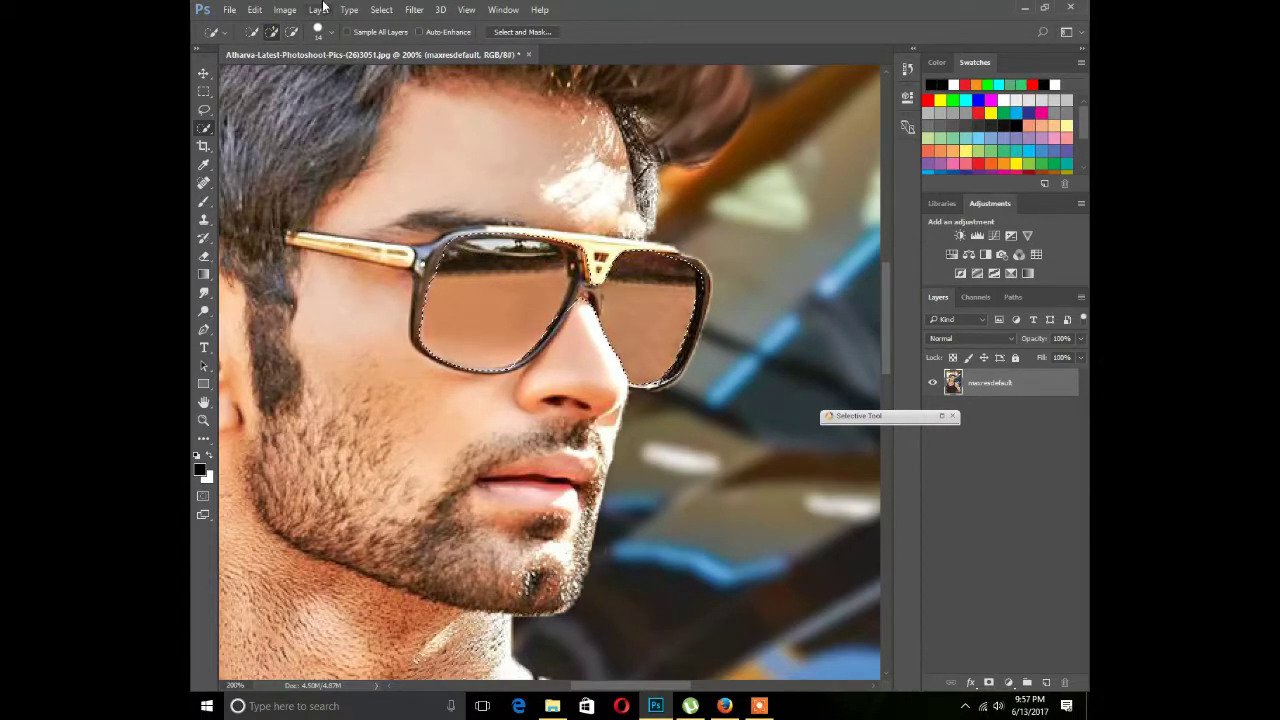
{"action": "left_click", "coordinate": [292, 33]}
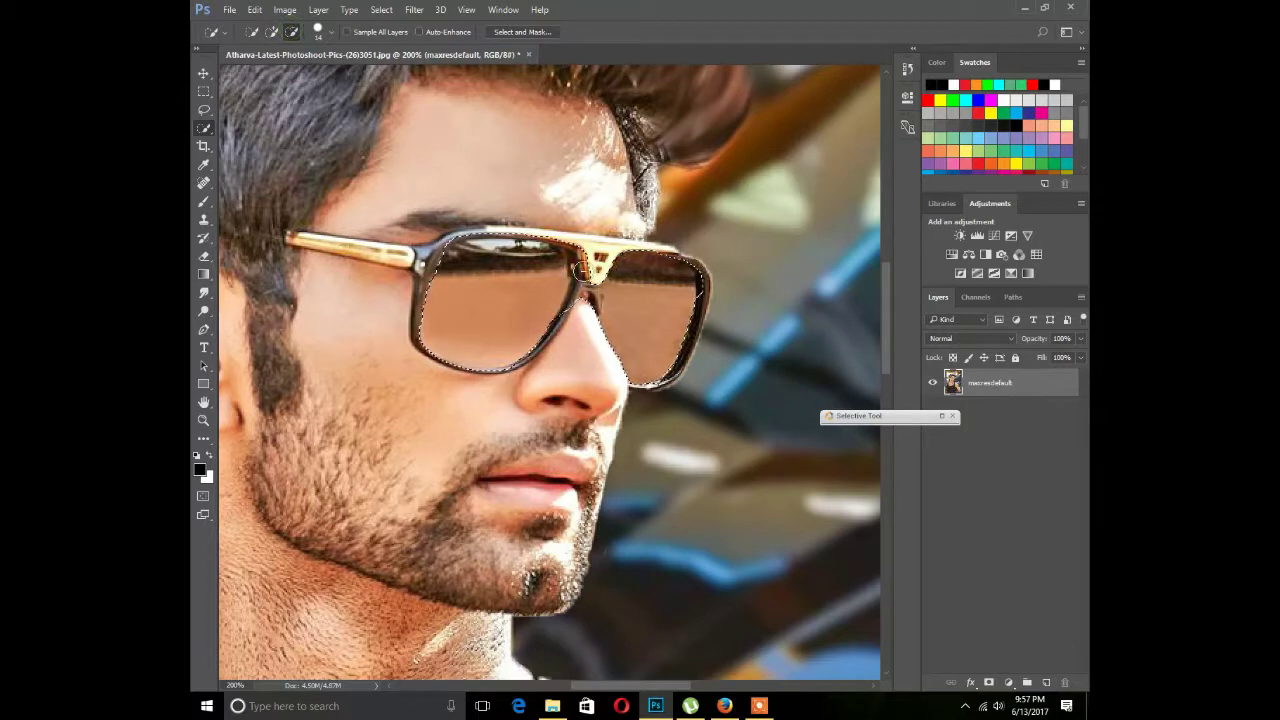
{"action": "left_click", "coordinate": [332, 32]}
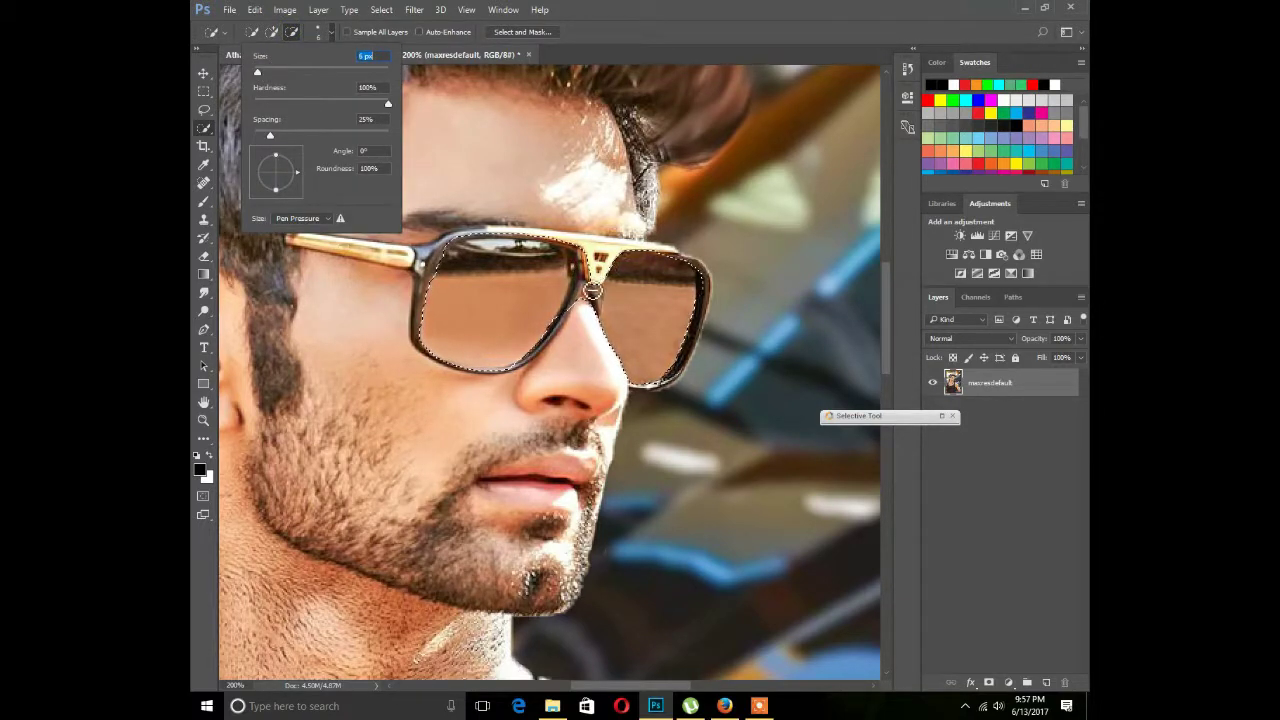
{"action": "key", "text": "Return"}
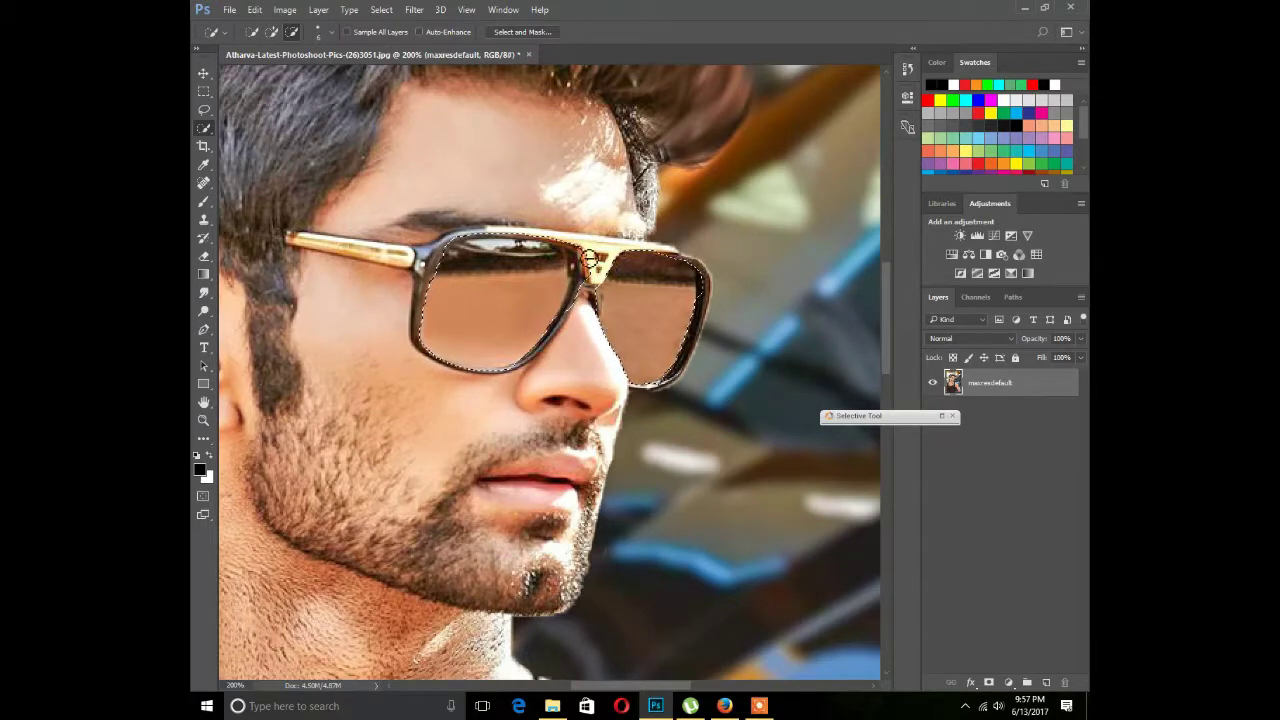
{"action": "left_click", "coordinate": [255, 9]}
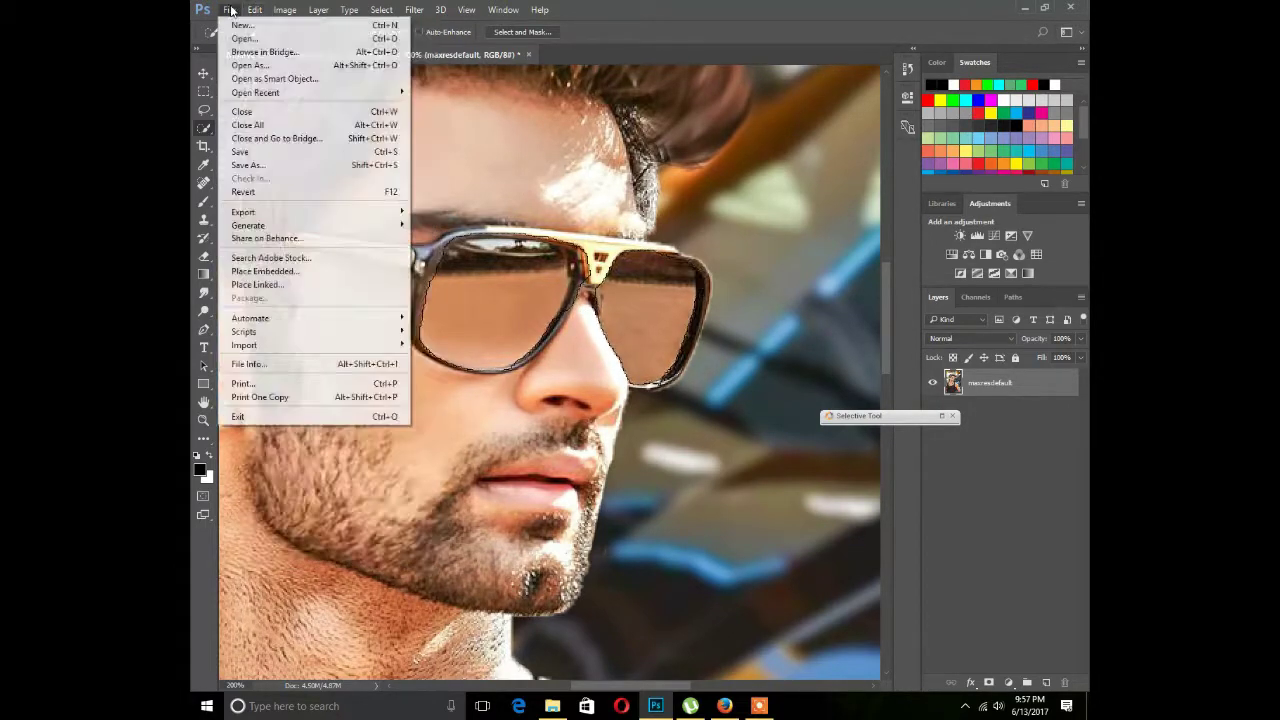
{"action": "mouse_move", "coordinate": [306, 45]}
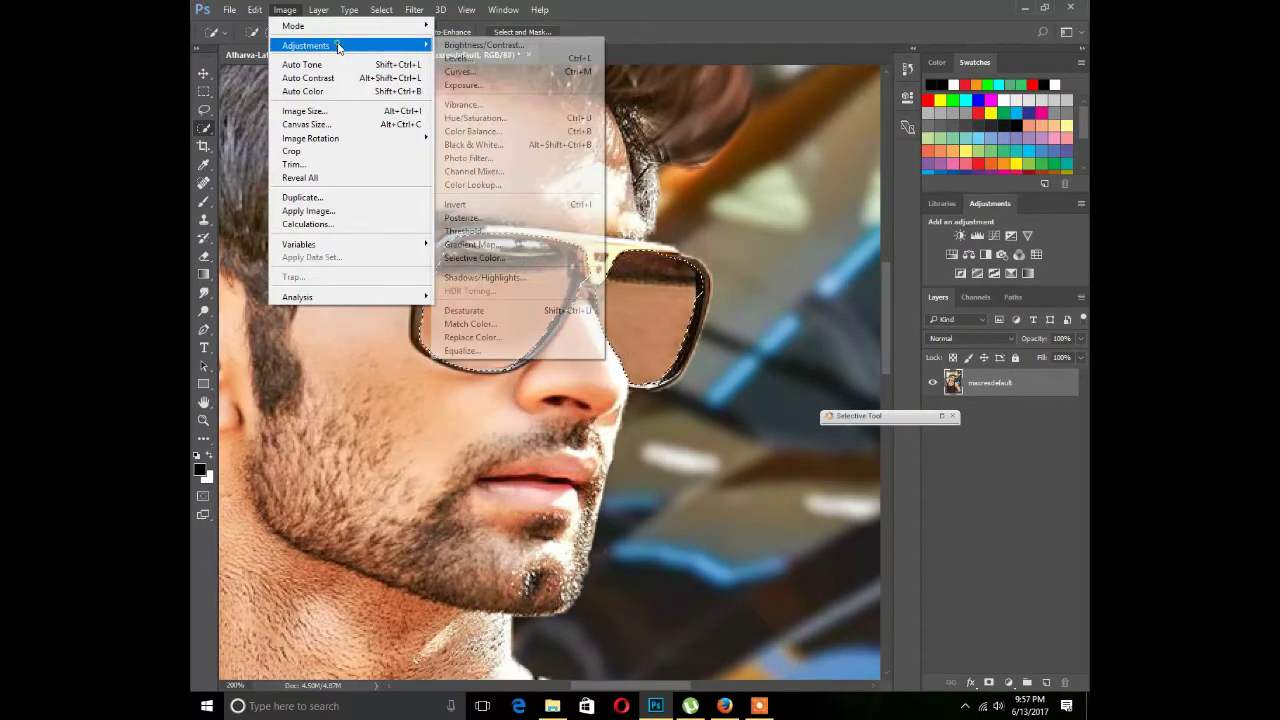
Step: Tint the selected lenses purple with Color Balance, pushing Yellow-Blue to +100
{"action": "left_click", "coordinate": [486, 126]}
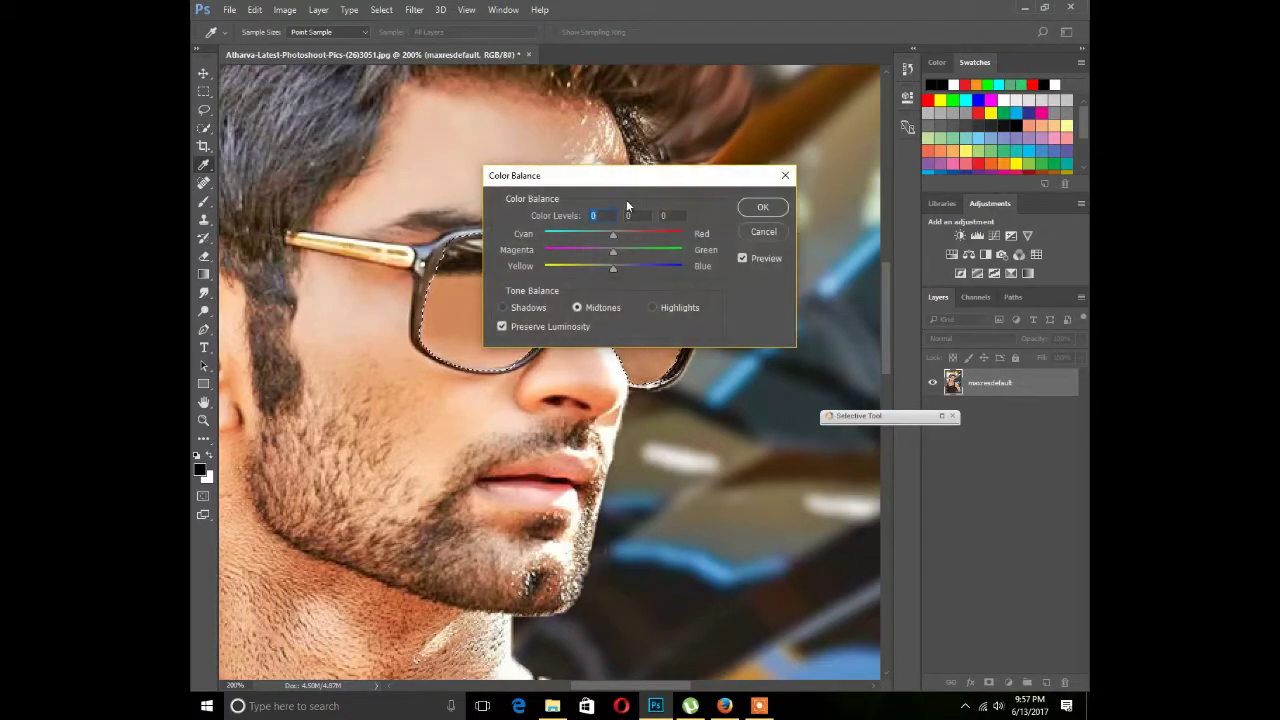
{"action": "left_click_drag", "start_coordinate": [616, 176], "coordinate": [682, 455]}
{"action": "left_click_drag", "start_coordinate": [680, 512], "coordinate": [752, 518]}
{"action": "mouse_move", "coordinate": [680, 547]}
{"action": "left_mouse_down"}
{"action": "mouse_move", "coordinate": [721, 550]}
{"action": "mouse_move", "coordinate": [649, 547]}
{"action": "left_mouse_up"}
{"action": "mouse_move", "coordinate": [711, 512]}
{"action": "left_mouse_down"}
{"action": "mouse_move", "coordinate": [654, 517]}
{"action": "mouse_move", "coordinate": [750, 549]}
{"action": "left_mouse_up"}
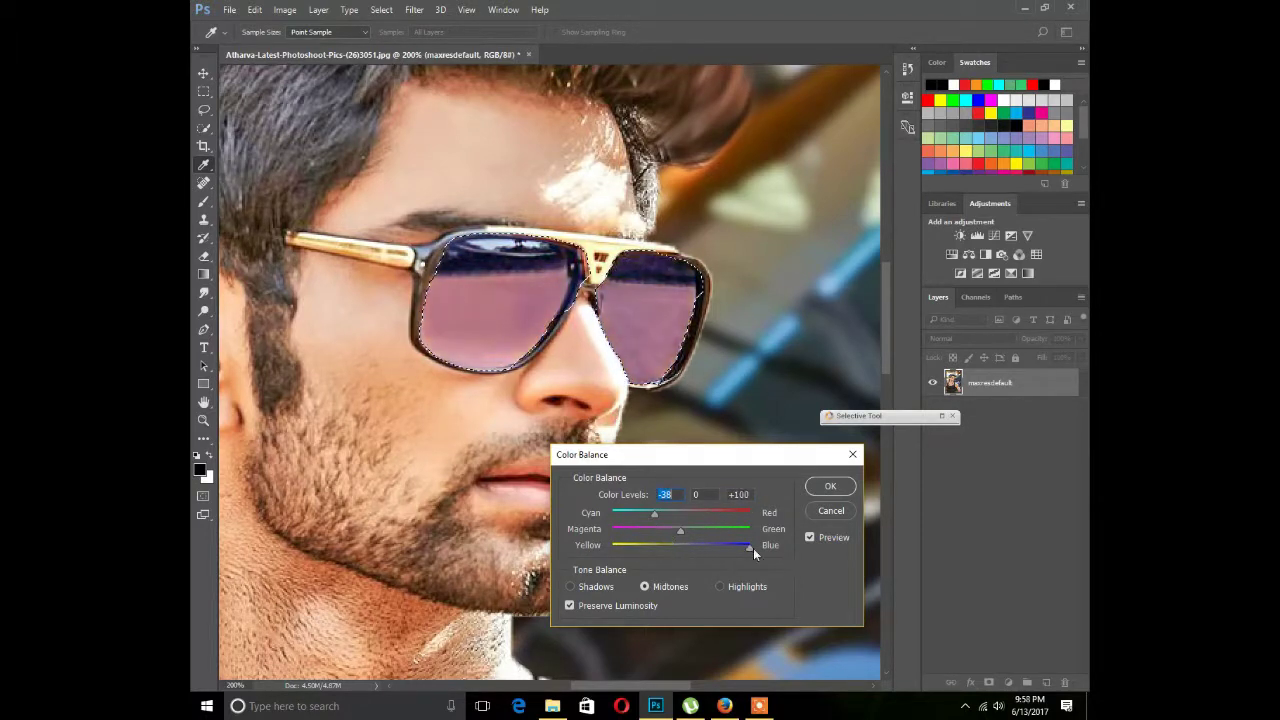
{"action": "left_click", "coordinate": [830, 486]}
Step: Deselect the lenses and fit the whole photo on screen
{"action": "right_click", "coordinate": [650, 320]}
{"action": "left_click", "coordinate": [680, 329]}
{"action": "left_click", "coordinate": [203, 420]}
{"action": "right_click", "coordinate": [320, 360]}
{"action": "left_click", "coordinate": [360, 369]}
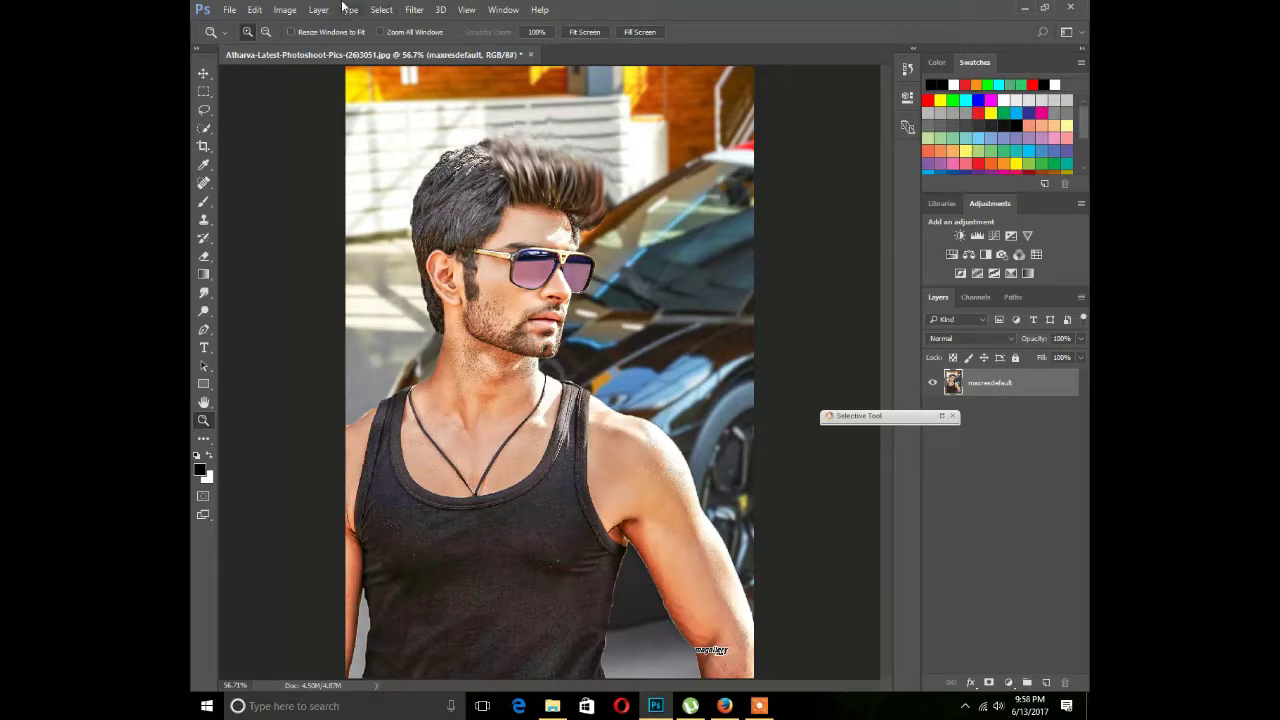
Step: Launch Color Efex Pro 4 from the Nik Collection filters with Contrast Only applied
{"action": "left_click", "coordinate": [414, 10]}
{"action": "mouse_move", "coordinate": [440, 304]}
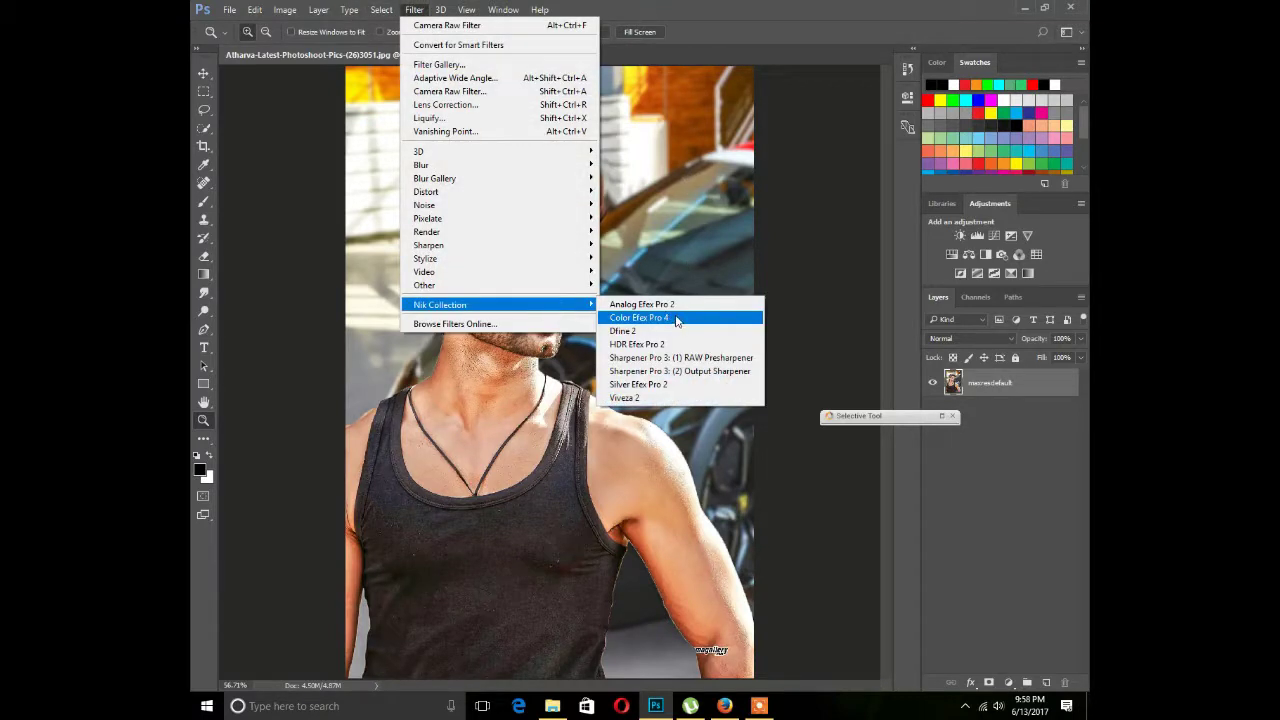
{"action": "left_click", "coordinate": [640, 317]}
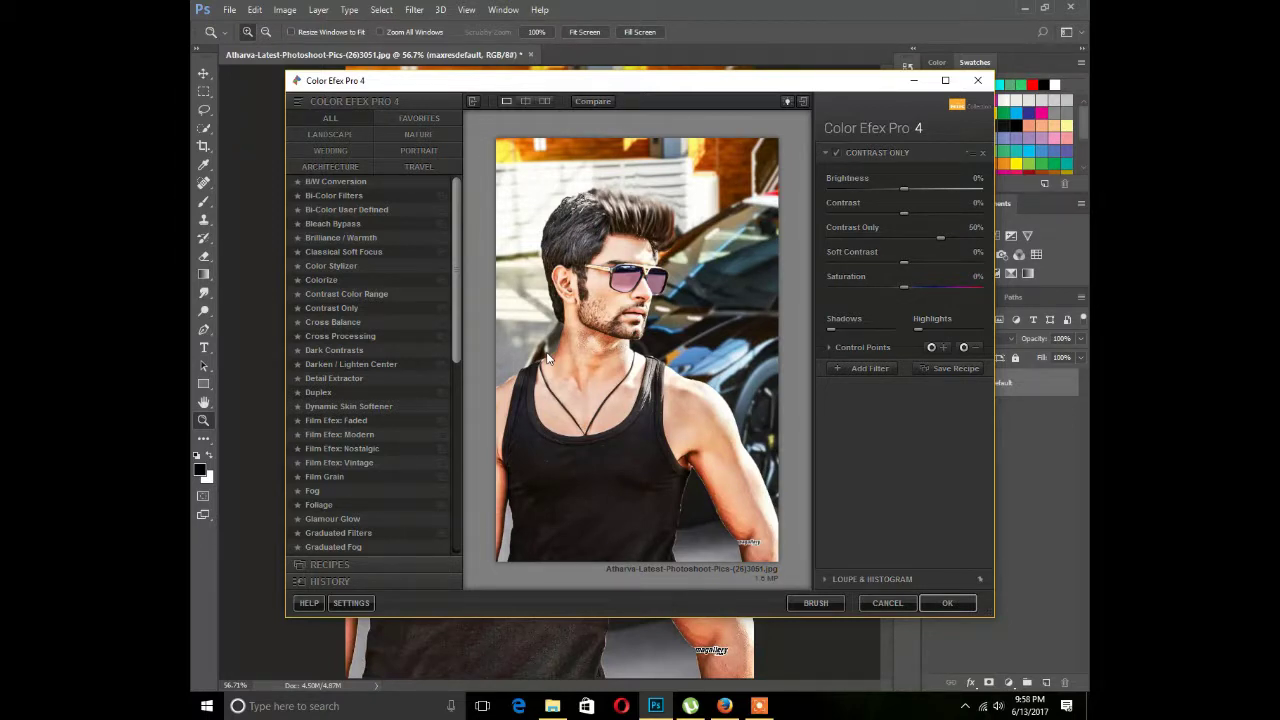
{"action": "left_click", "coordinate": [759, 706]}
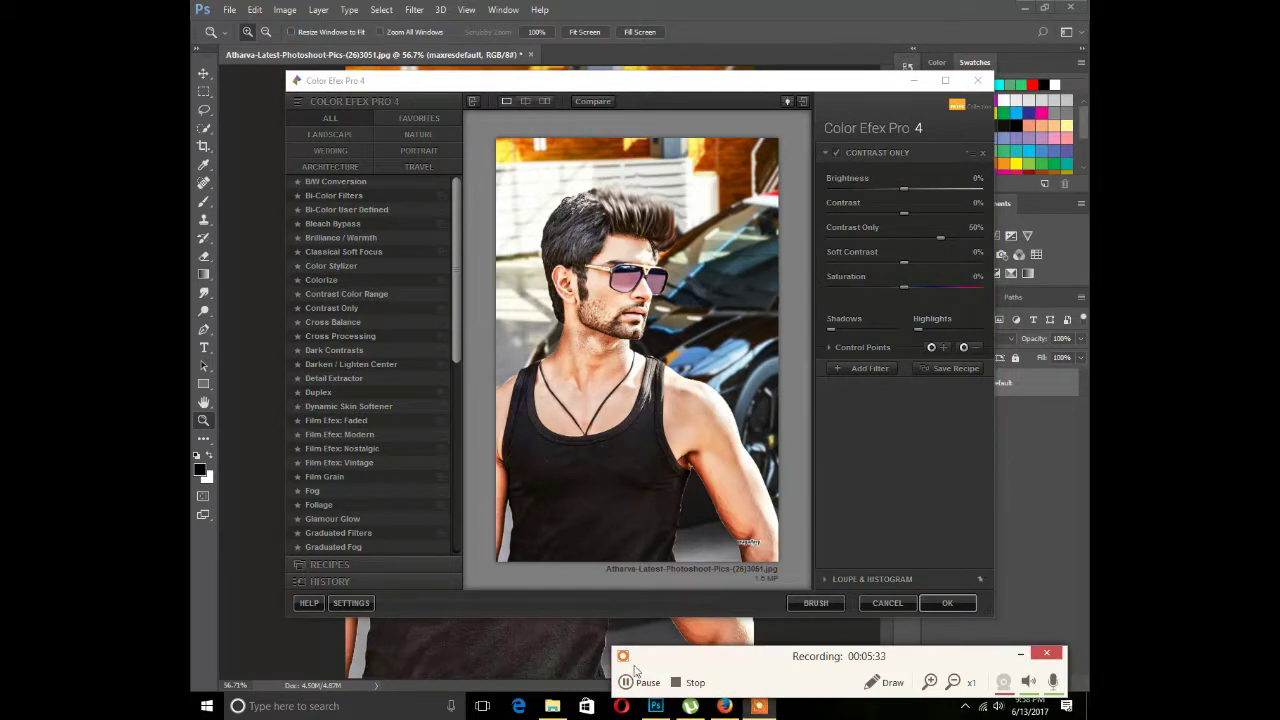
Step: Stack Detail Extractor and a second Contrast Only filter on the portrait
{"action": "left_click", "coordinate": [870, 368]}
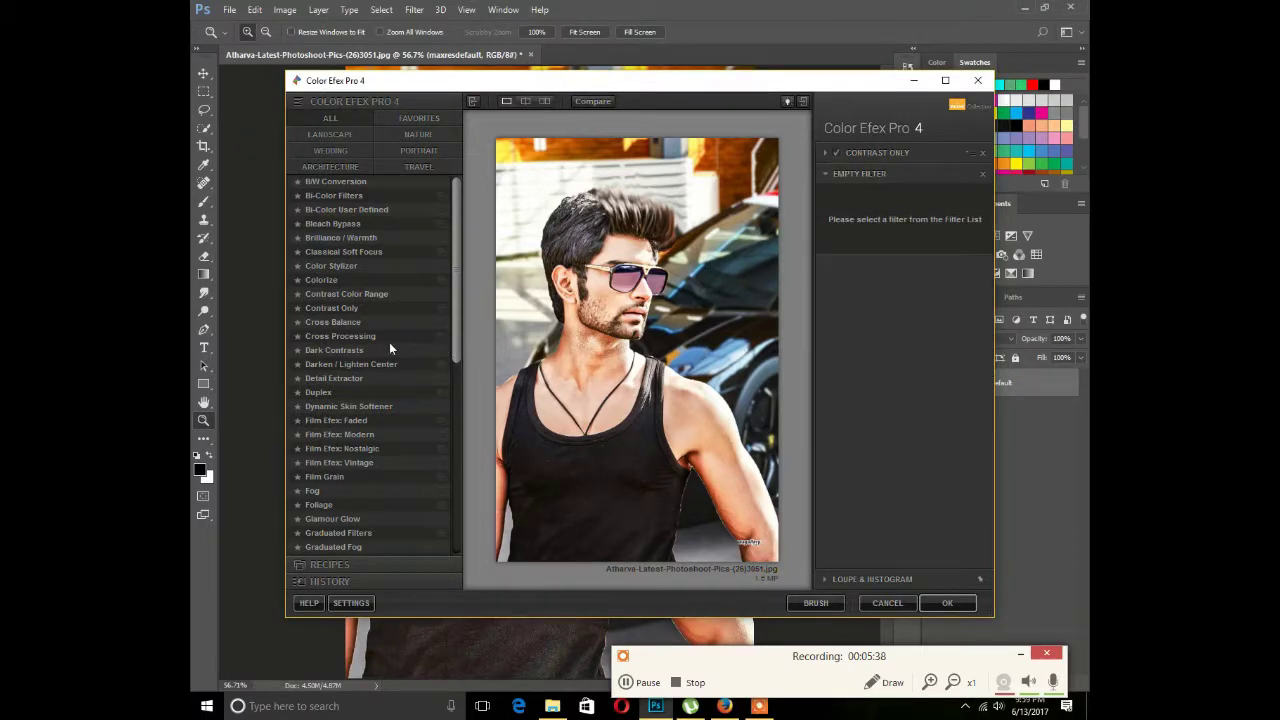
{"action": "left_click", "coordinate": [381, 382]}
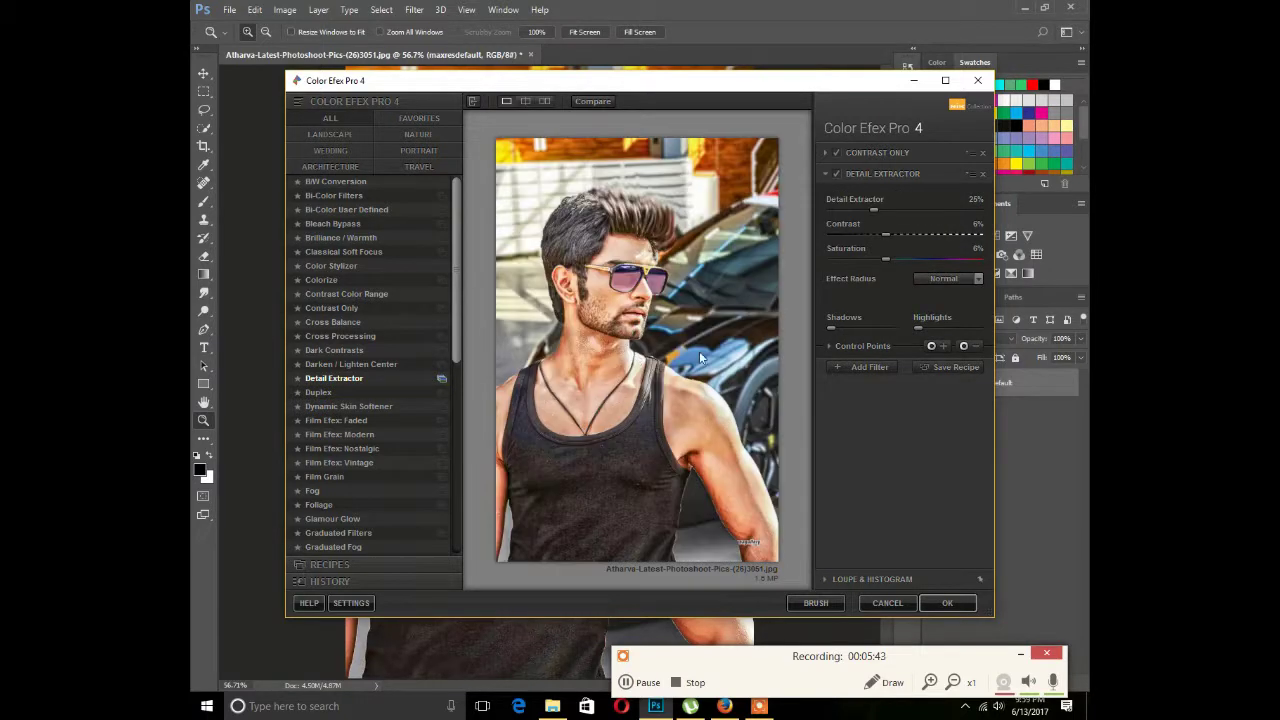
{"action": "left_click", "coordinate": [846, 369]}
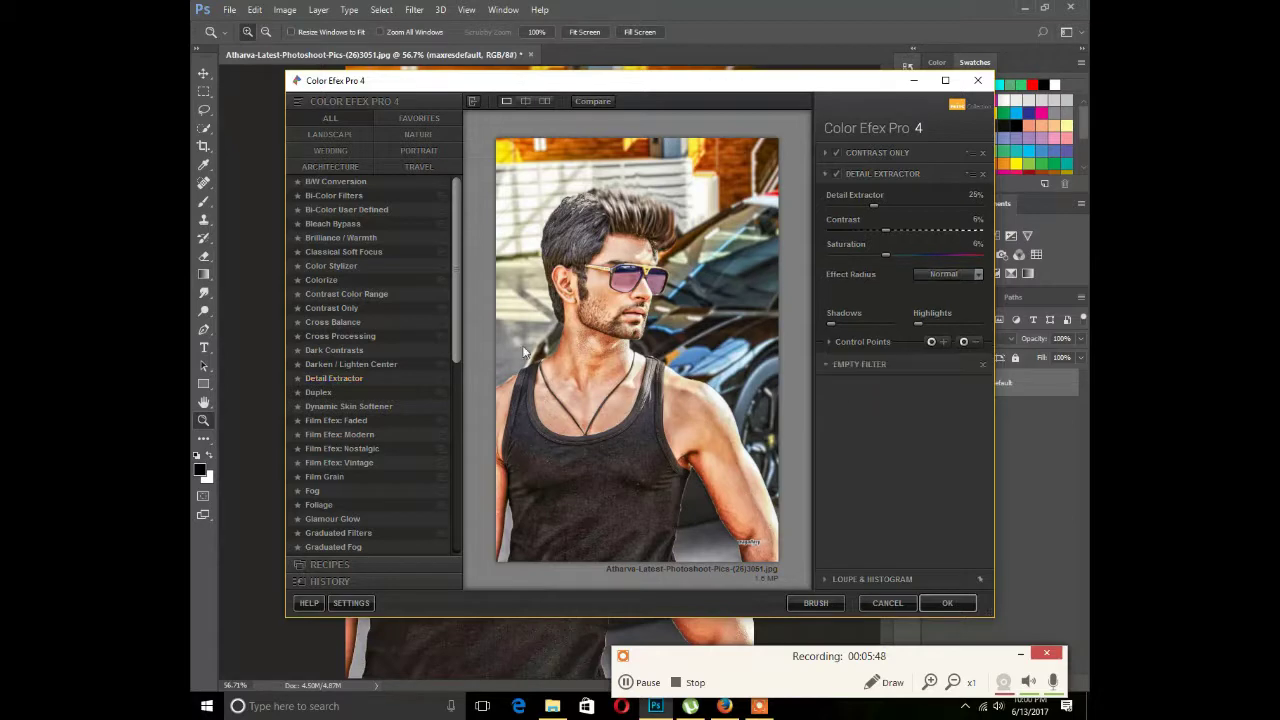
{"action": "left_click", "coordinate": [366, 321]}
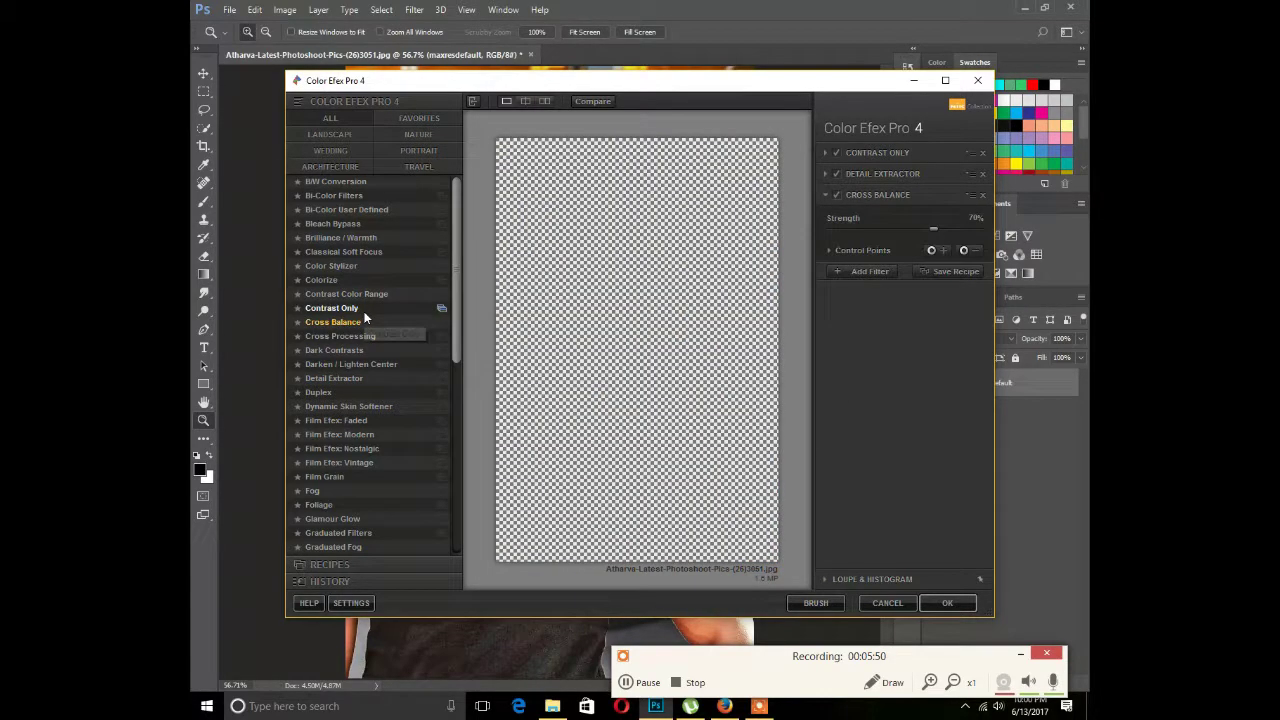
{"action": "left_click", "coordinate": [366, 309]}
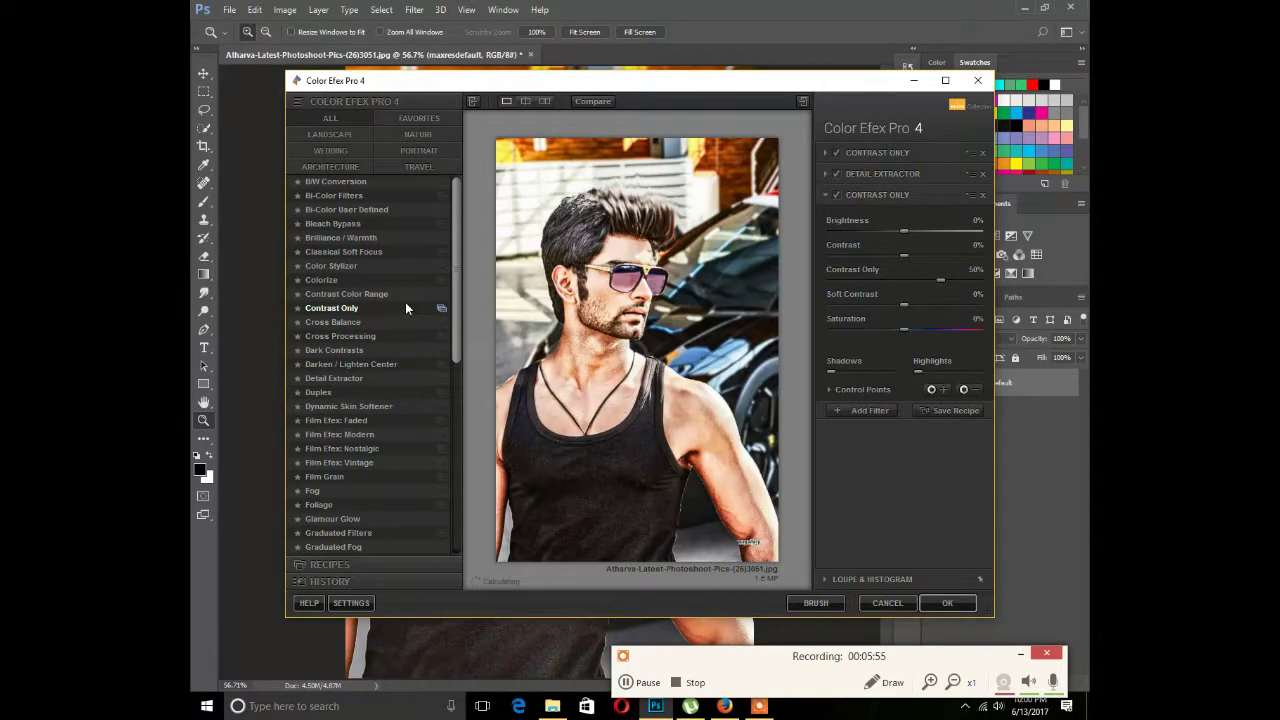
Step: Confirm the Color Efex Pro 4 stack as a new Nik Collection layer above maxresdefault
{"action": "left_click", "coordinate": [935, 603]}
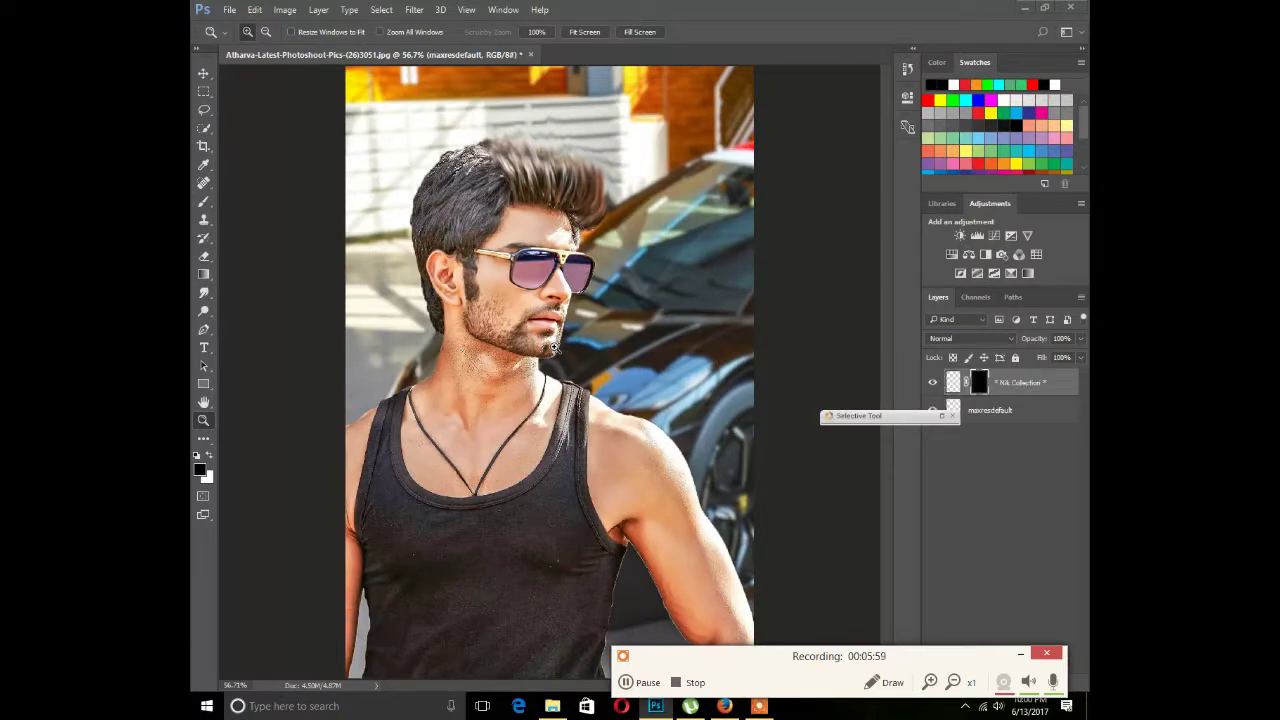